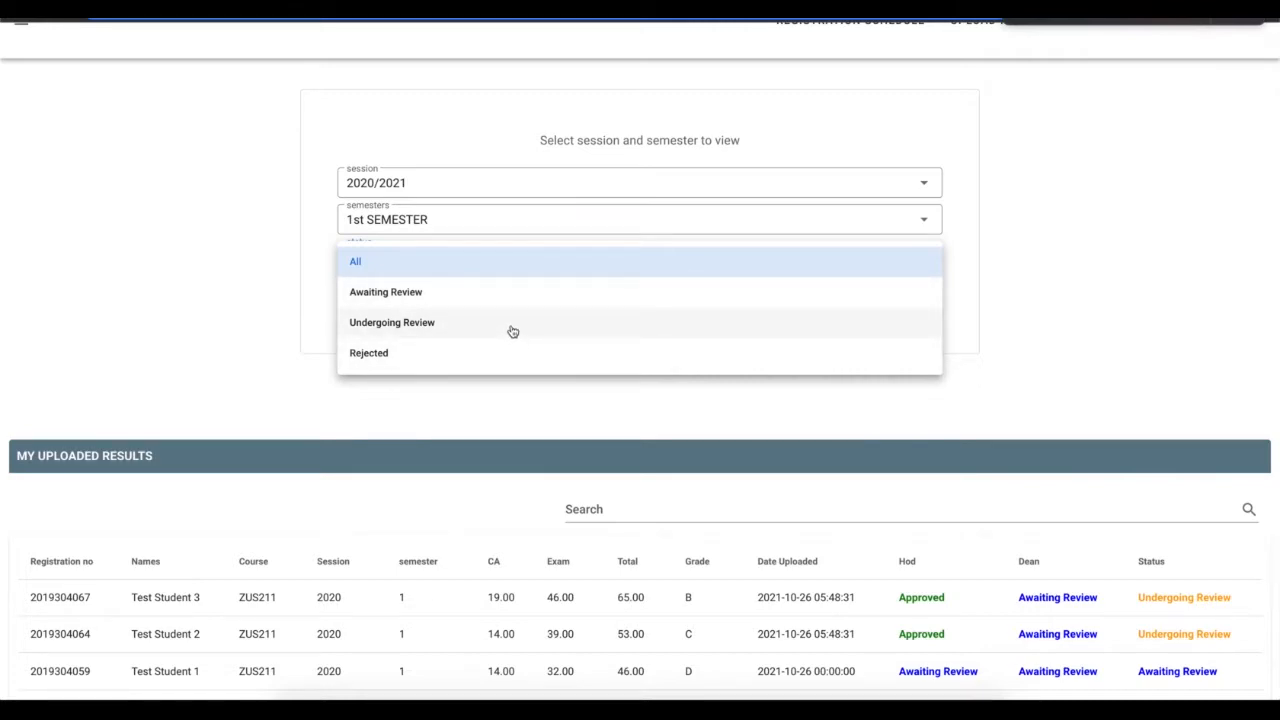
Filter the 2020/2021 first-semester uploaded results to Undergoing Review and scroll to the table
click(512, 331)
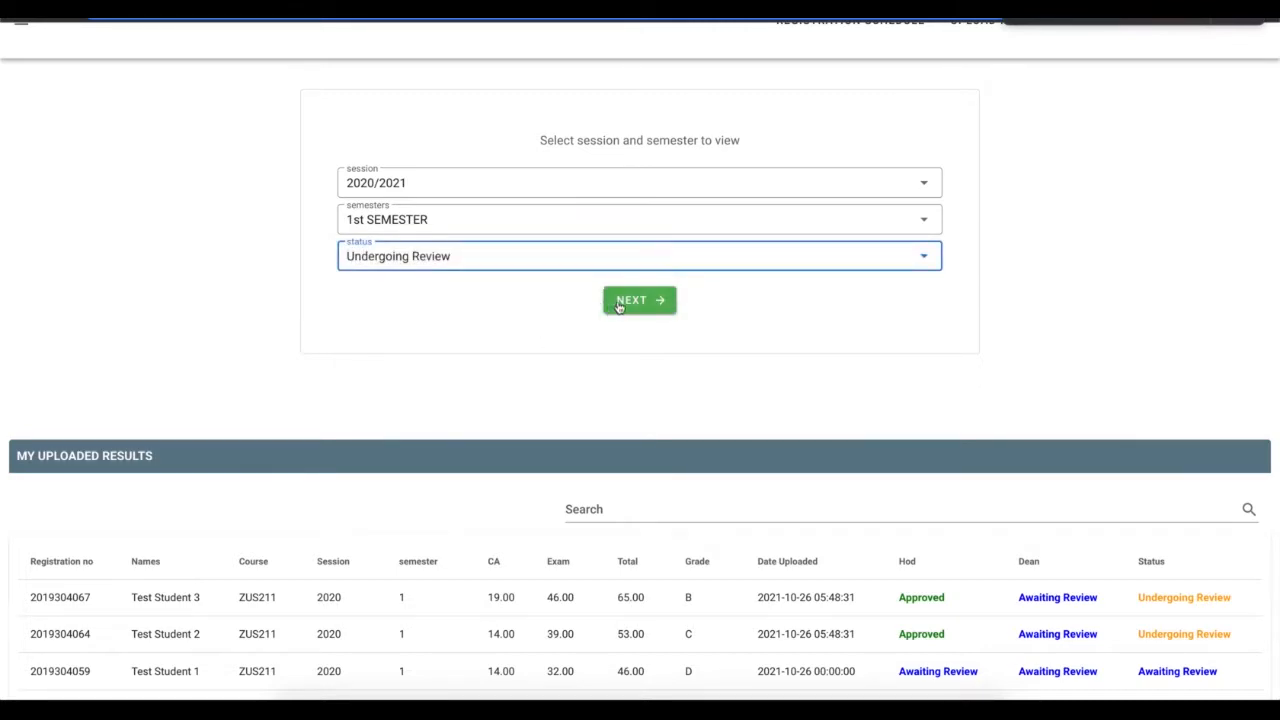
click(608, 257)
click(500, 326)
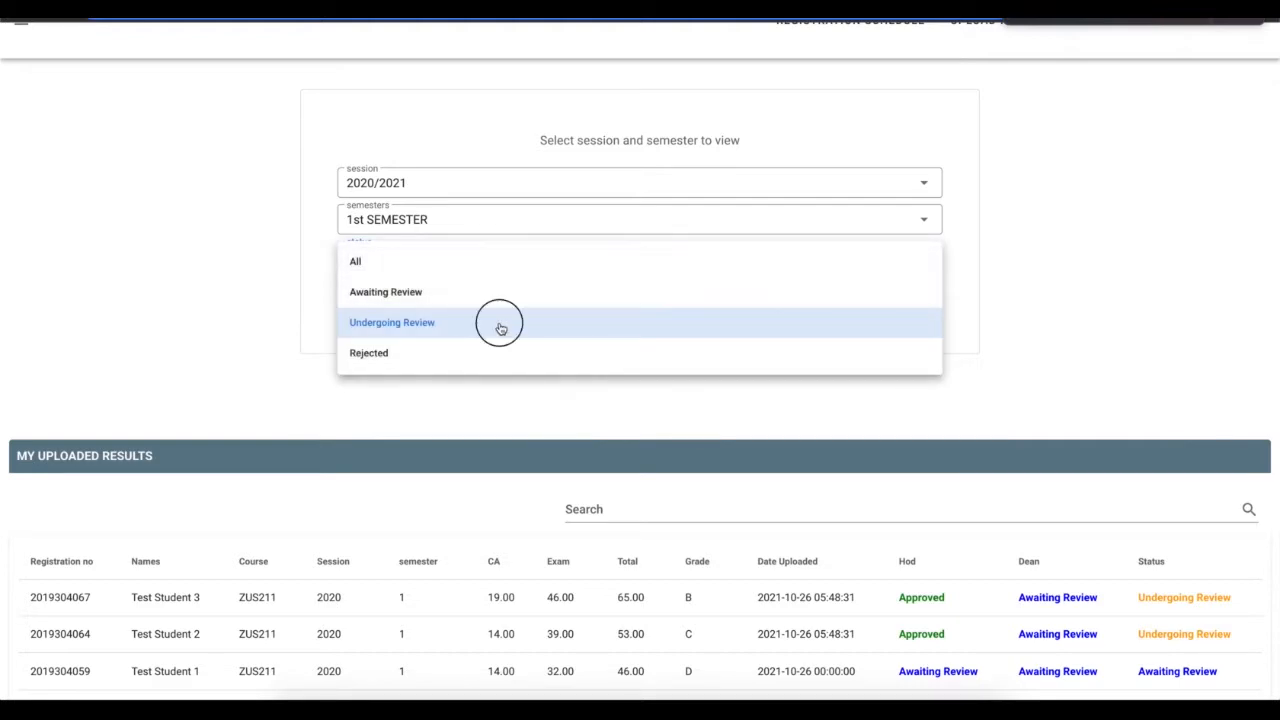
click(617, 304)
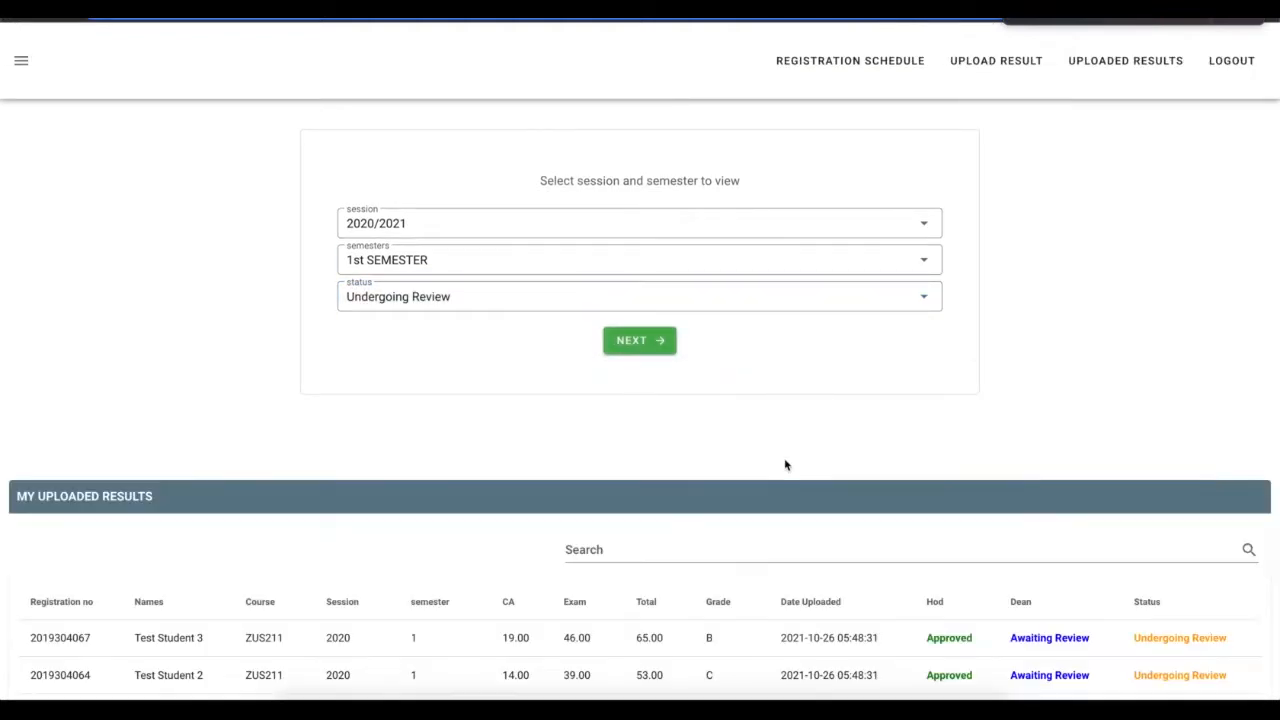
scroll(785, 464, down, 2)
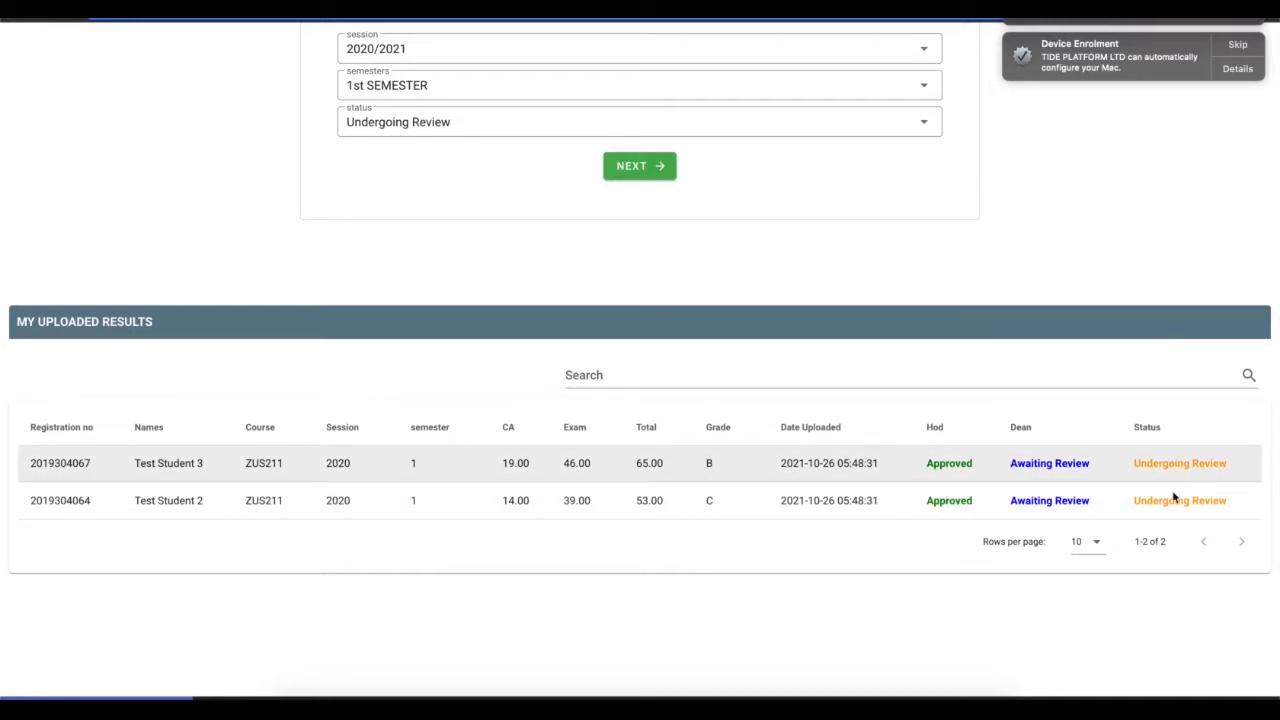
Switch the status filter to Awaiting Review and show the matching results
click(752, 121)
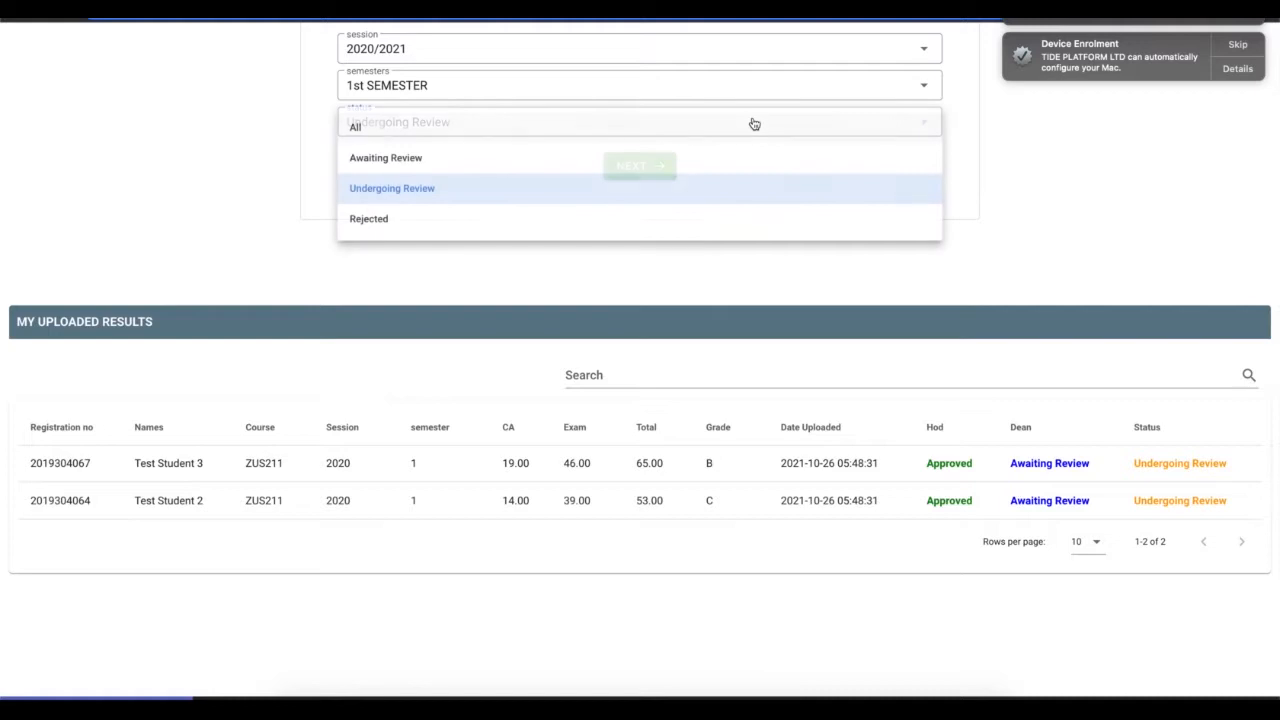
click(582, 162)
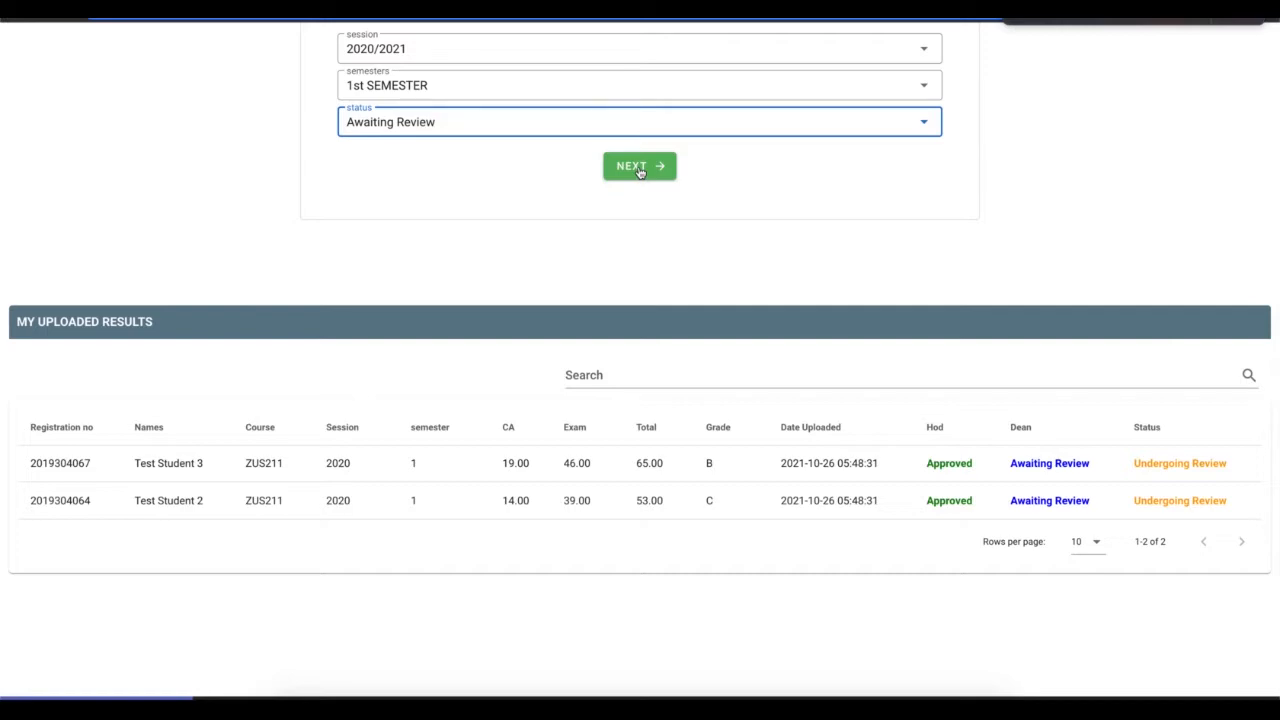
click(640, 172)
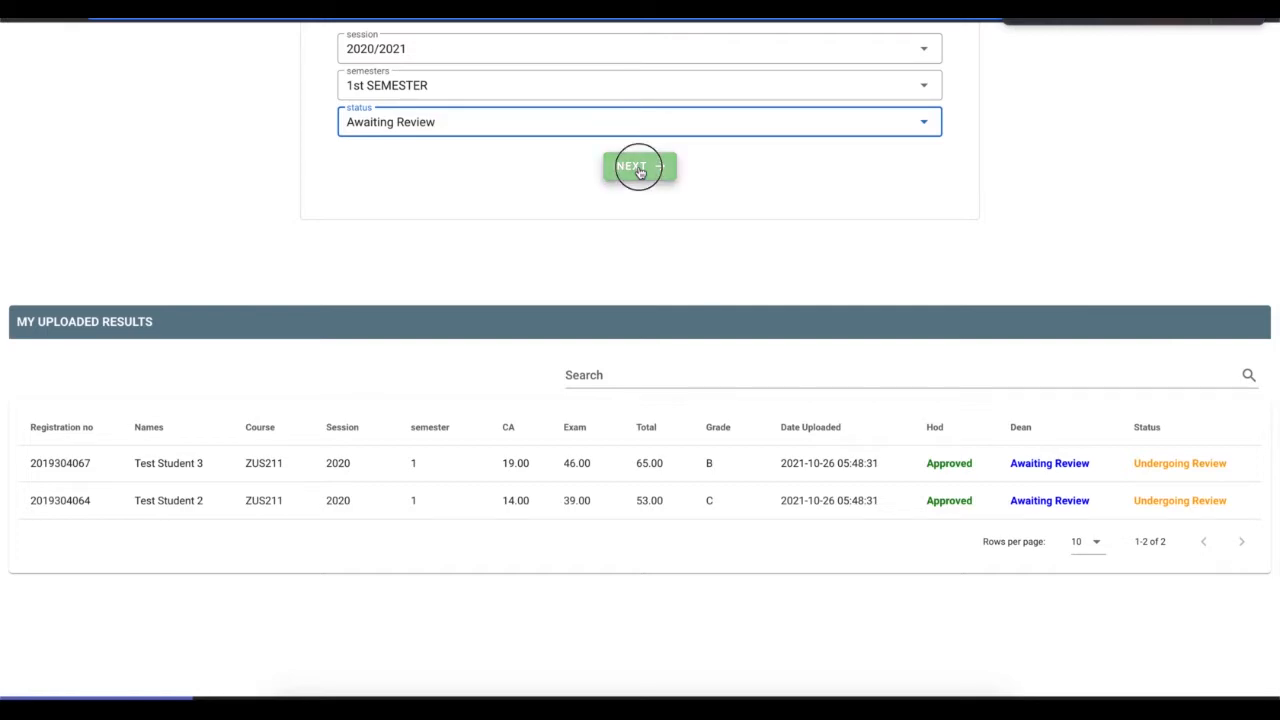
click(632, 125)
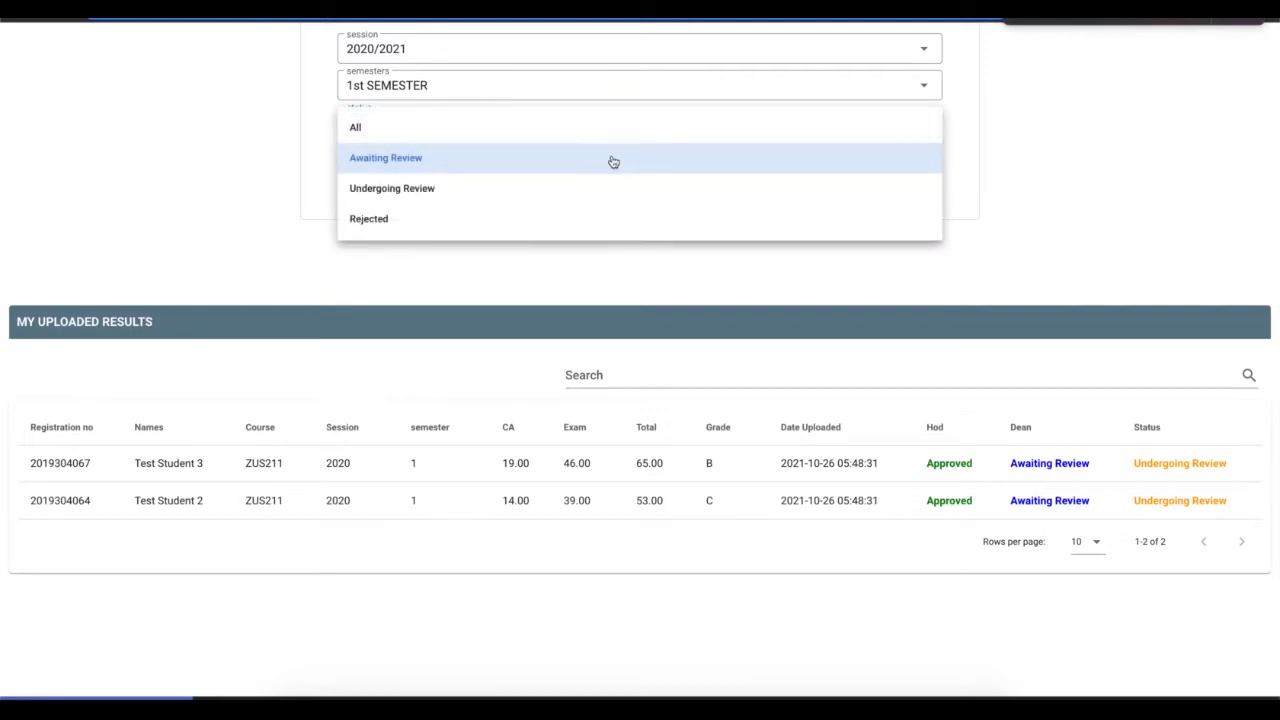
click(620, 165)
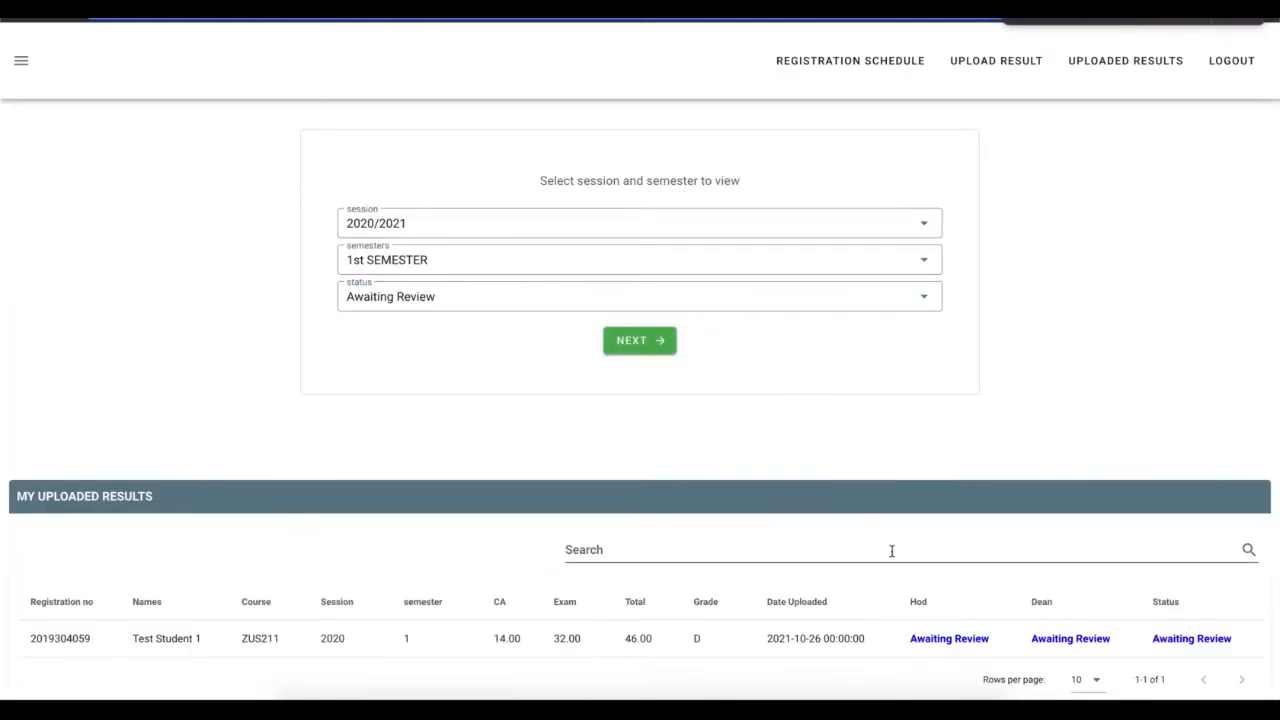
scroll(891, 549, down, 2)
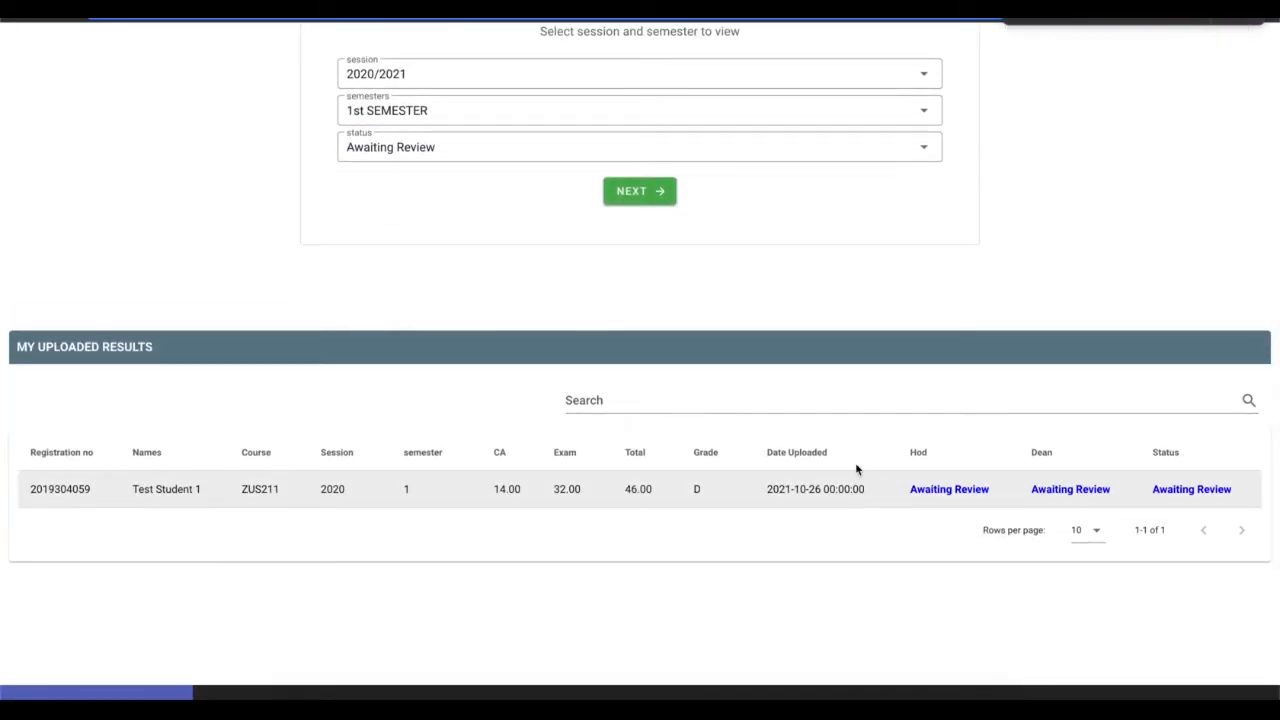
scroll(811, 331, up, 2)
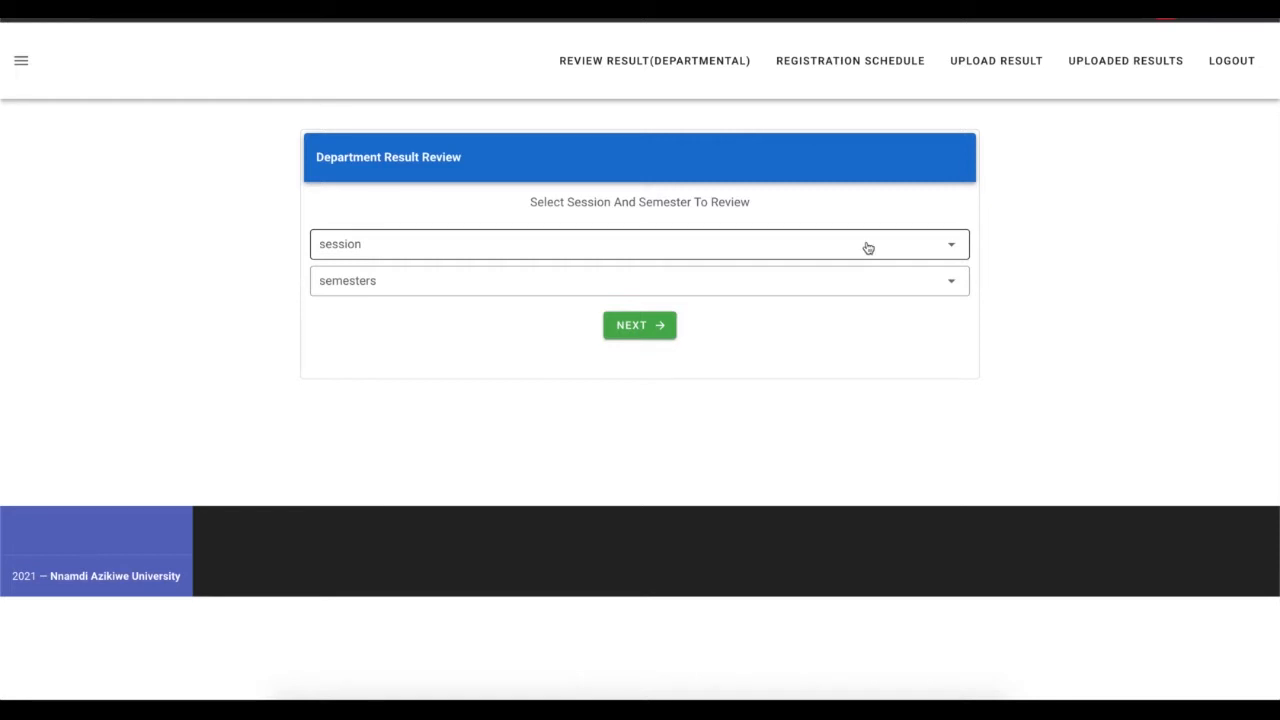
Load the department's uploaded courses for session 2020/2021, 1st SEMESTER
click(868, 248)
click(865, 248)
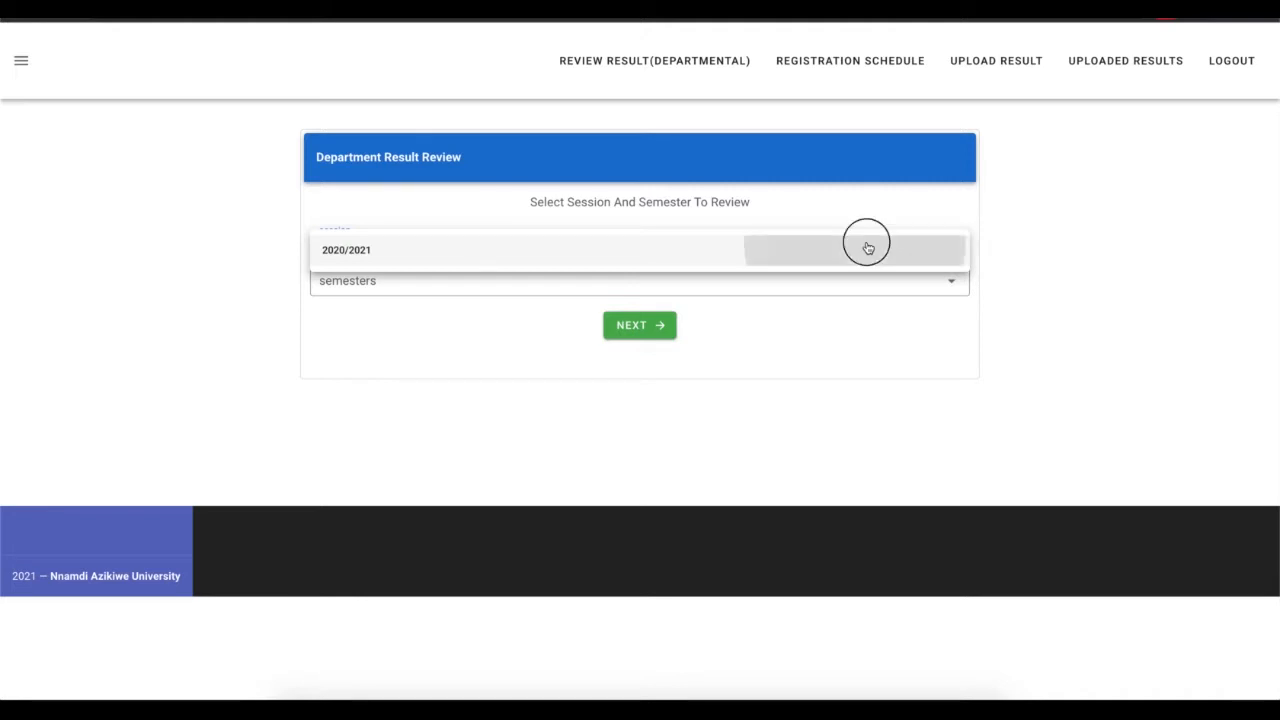
click(806, 278)
click(738, 293)
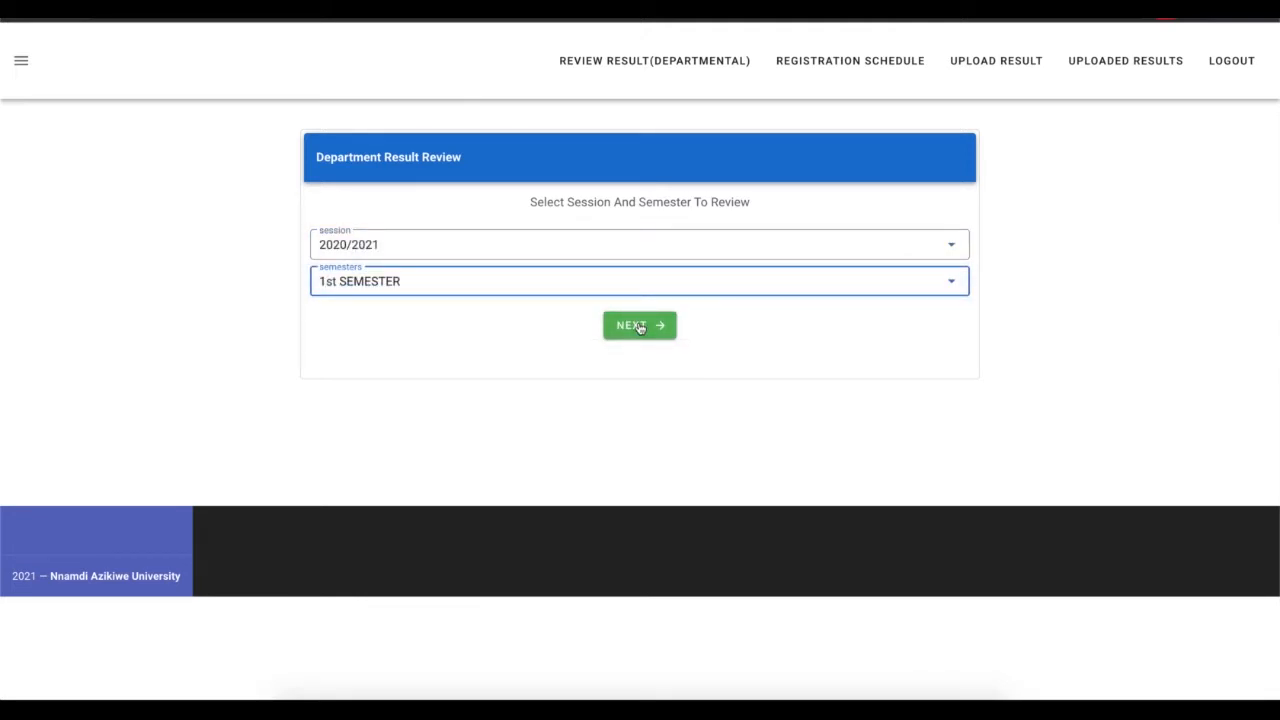
click(640, 326)
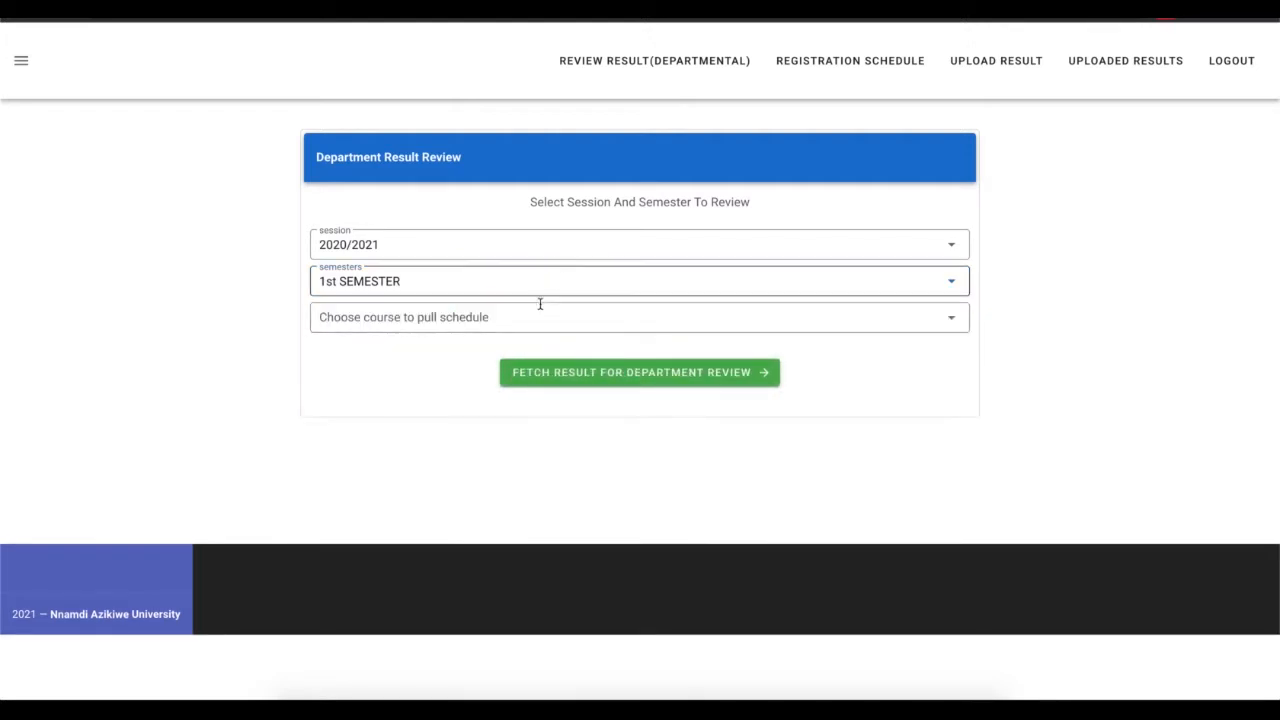
Fetch the ZUS211 results for departmental review
click(530, 316)
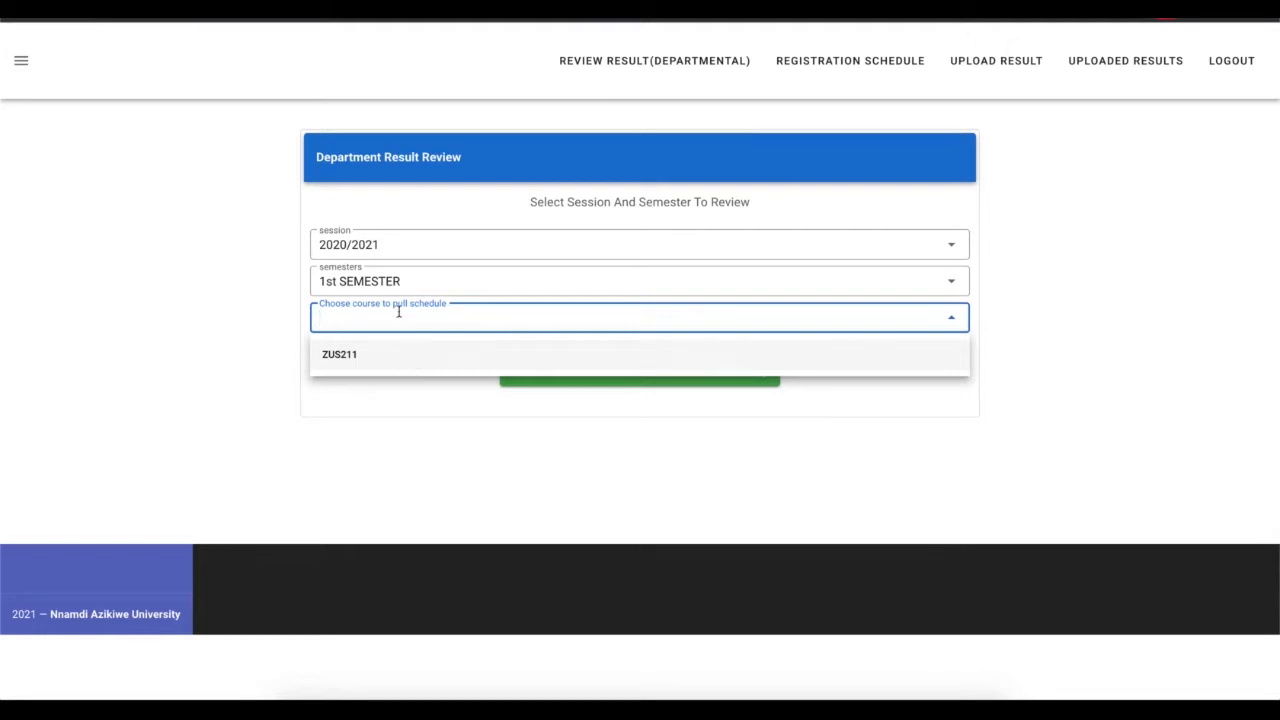
click(414, 356)
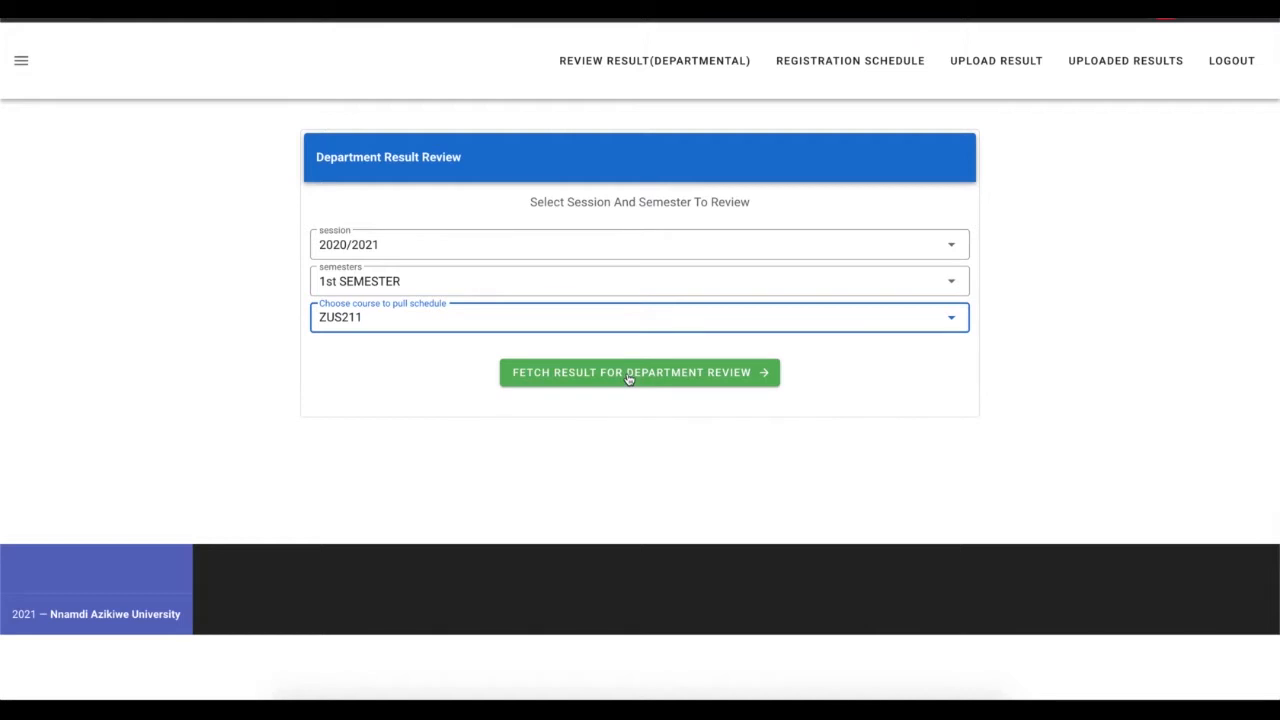
click(628, 378)
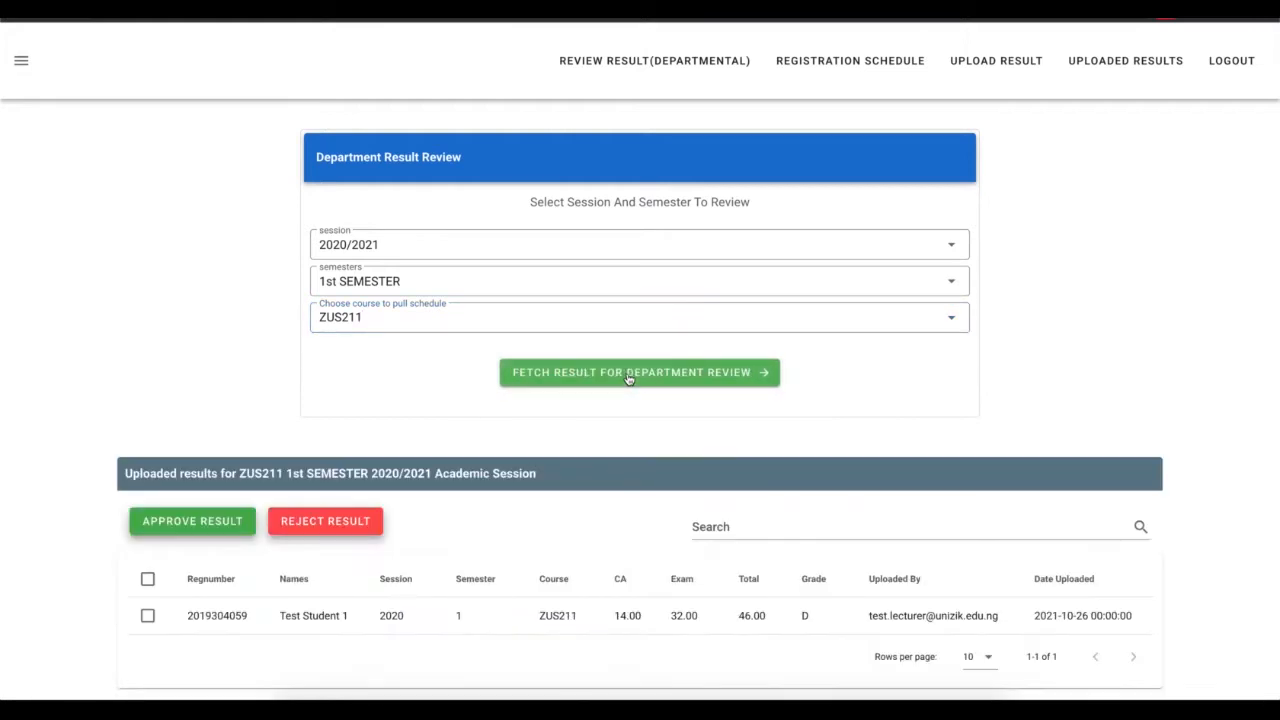
Tick the student's ZUS211 result and start rejecting it
scroll(626, 377, down, 2)
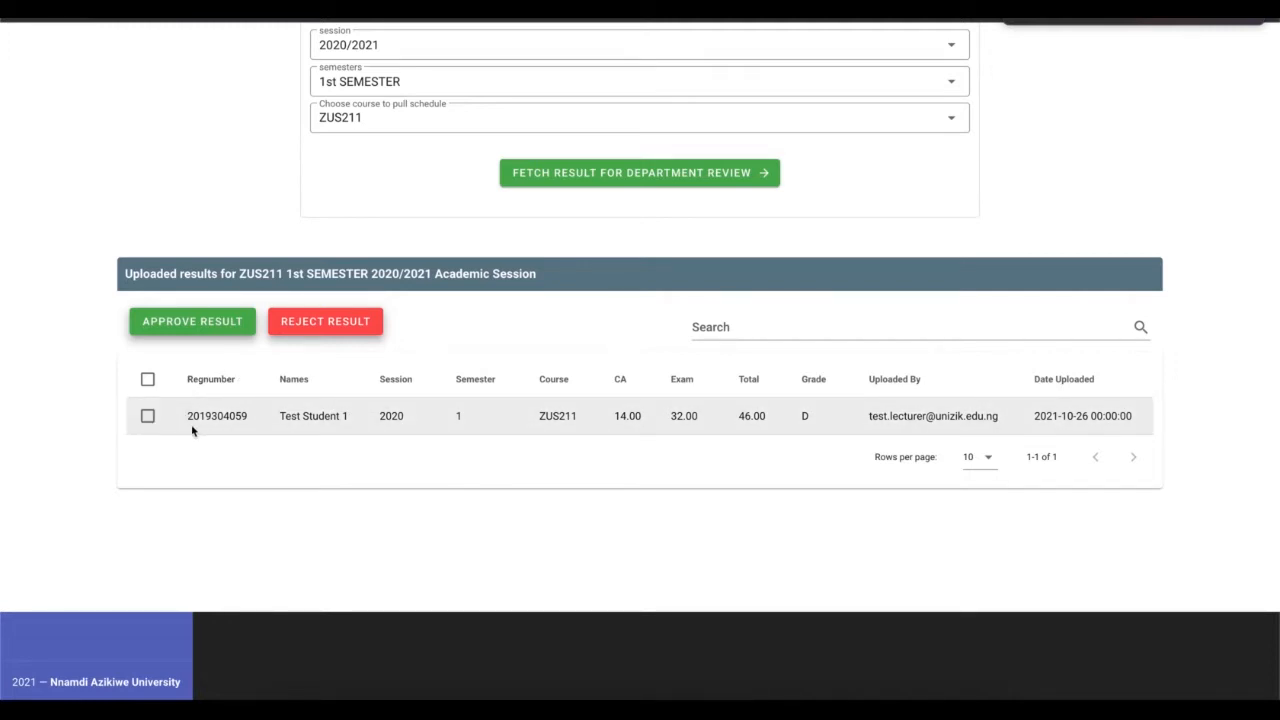
click(148, 417)
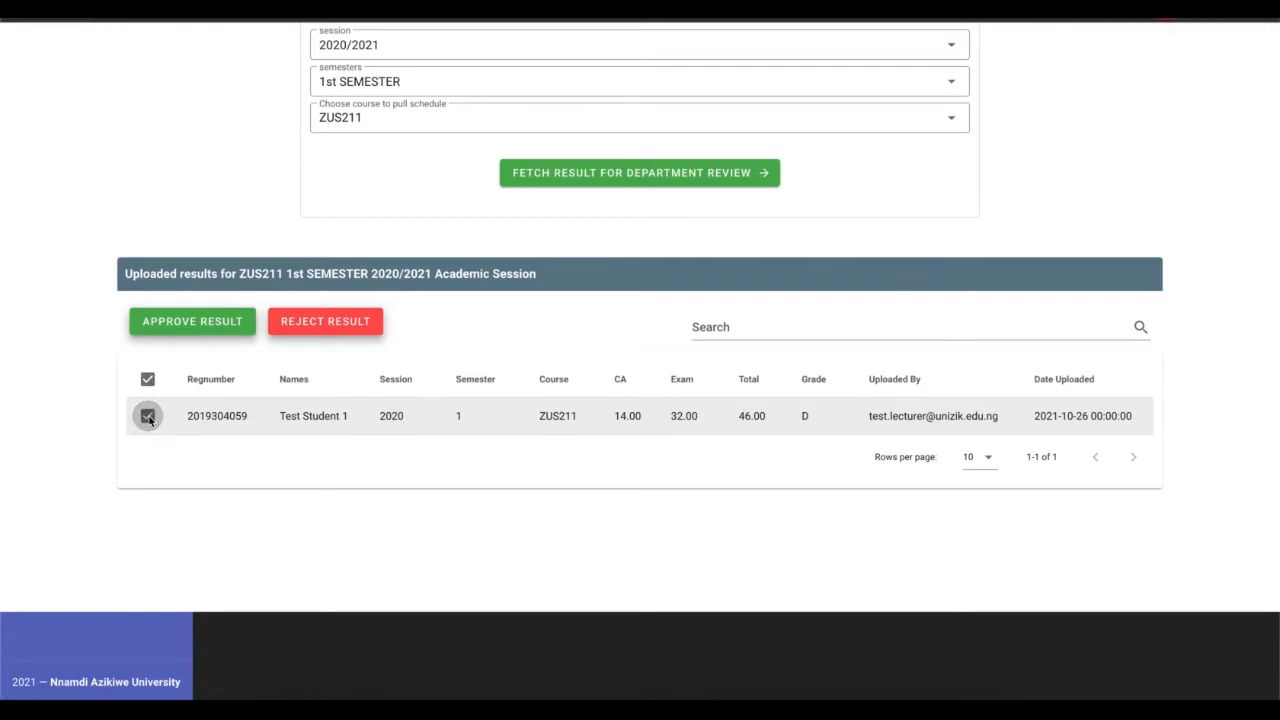
click(332, 327)
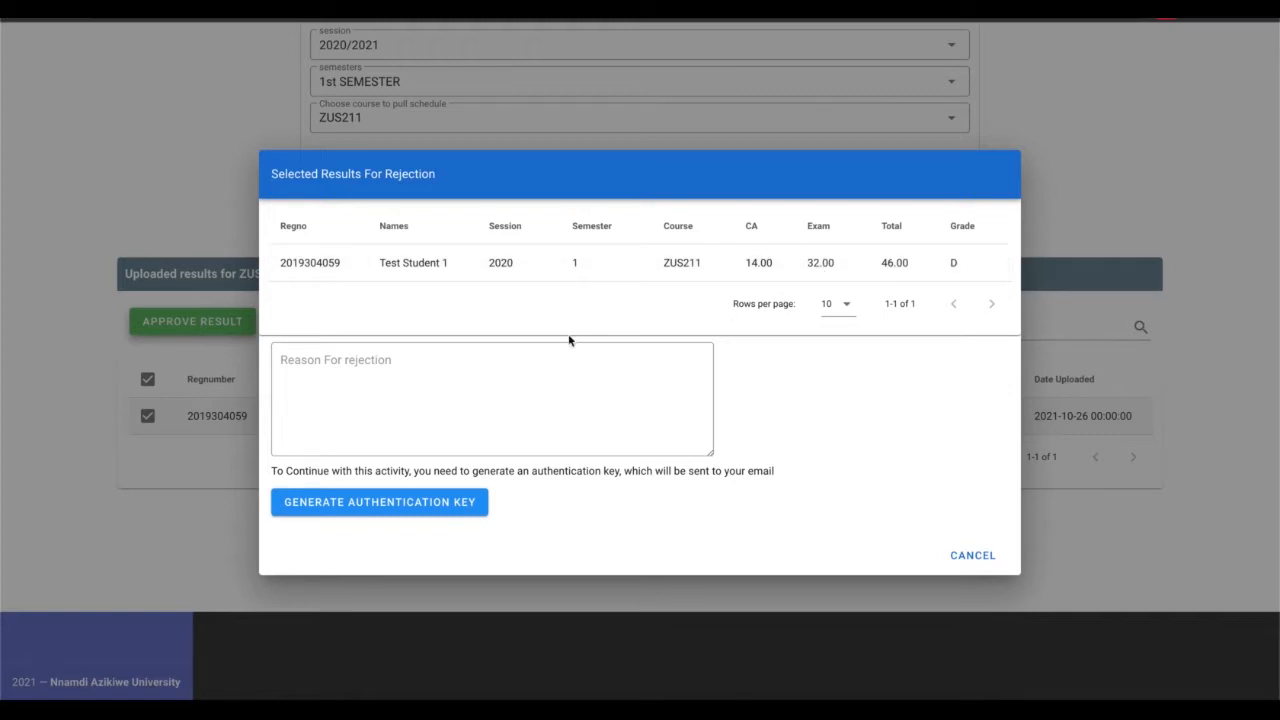
Enter 'Wrong Exam score' as the reason for rejection
click(447, 382)
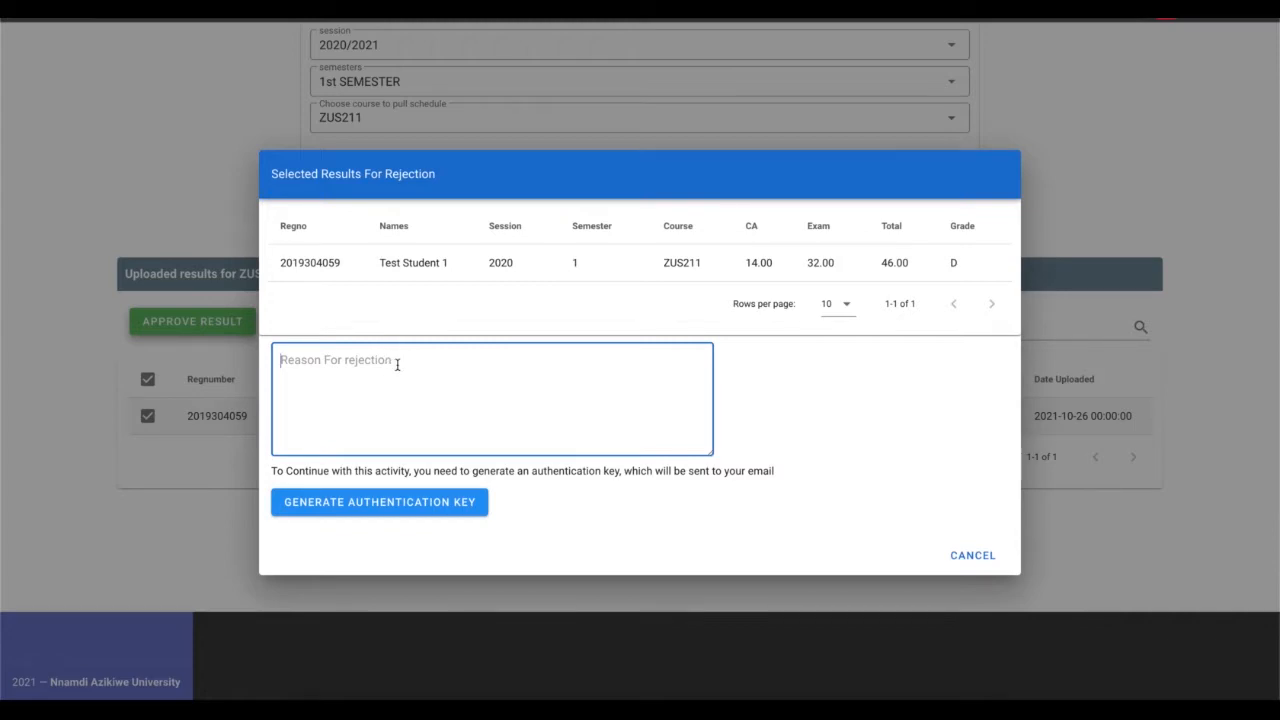
click(466, 385)
text(Wrong Exam score)
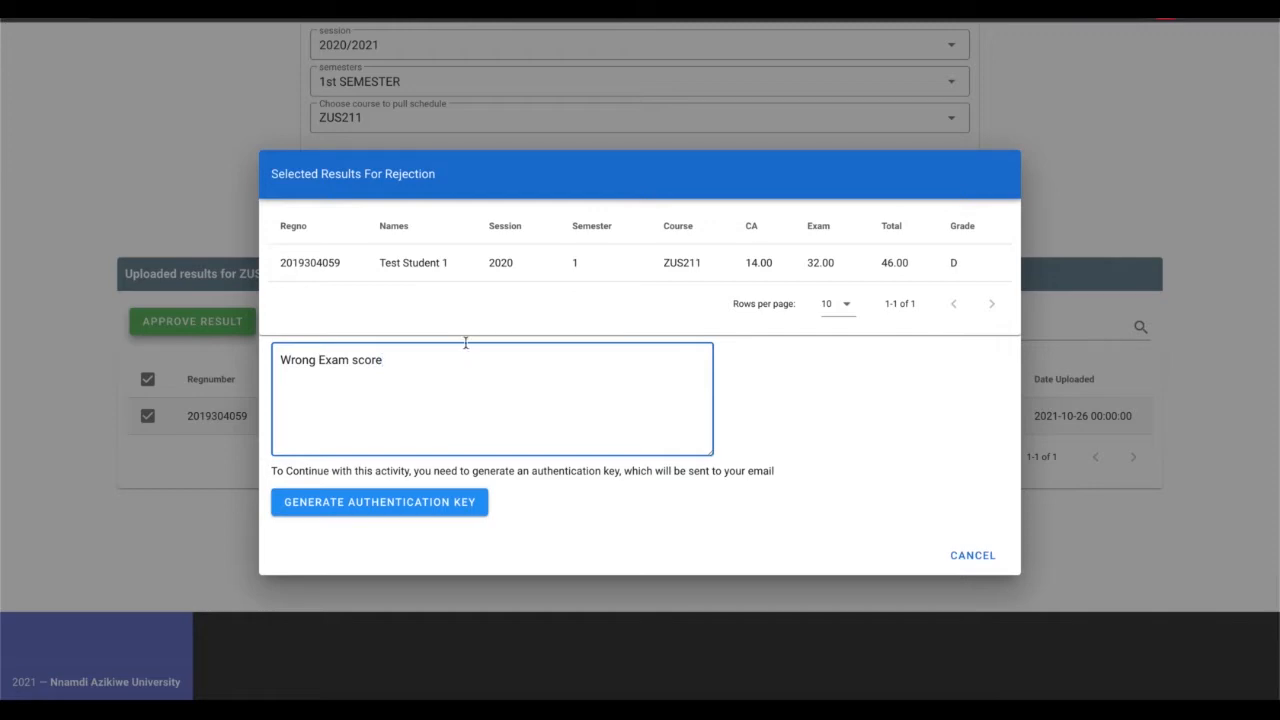
Request the authentication key, enter the emailed key and submit the rejection
click(338, 507)
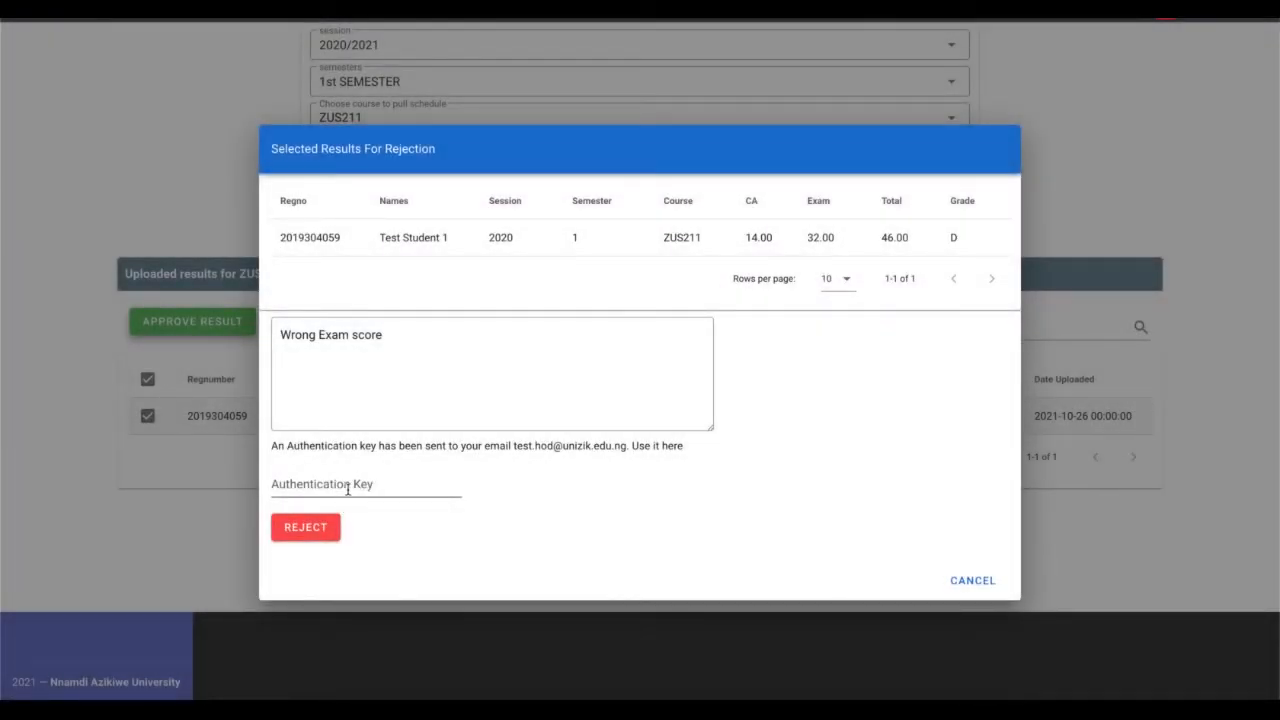
click(348, 488)
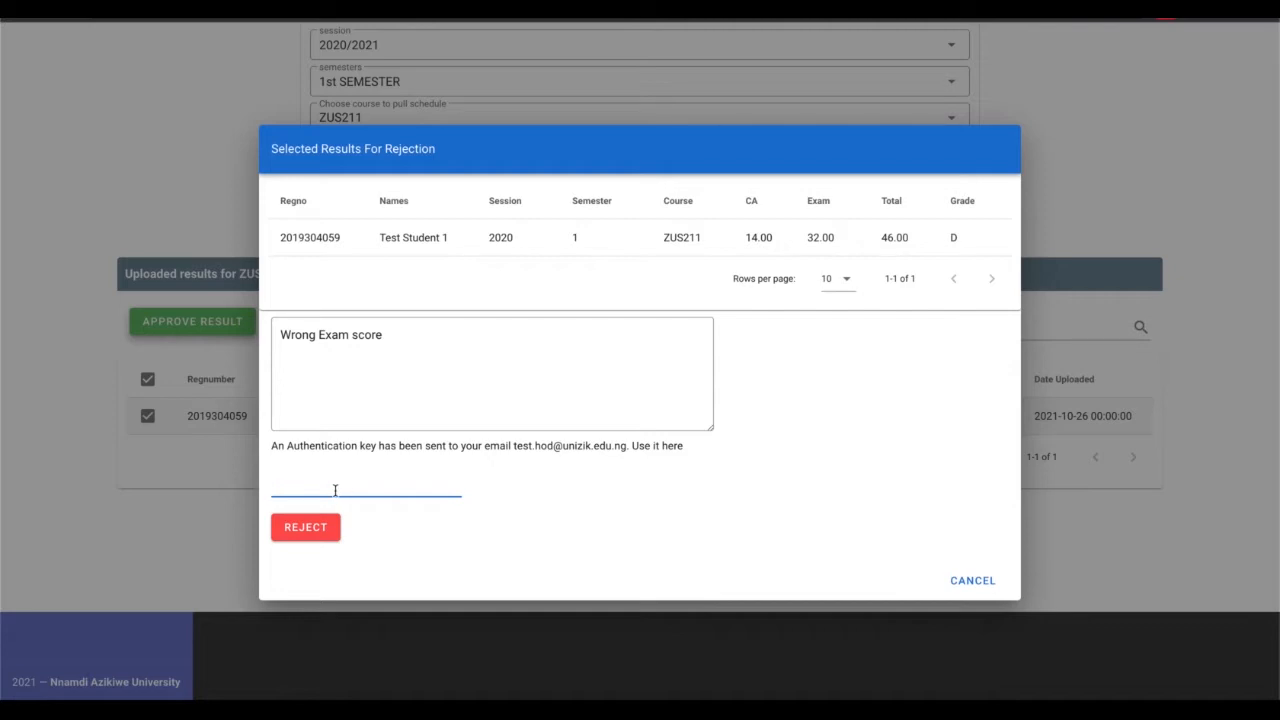
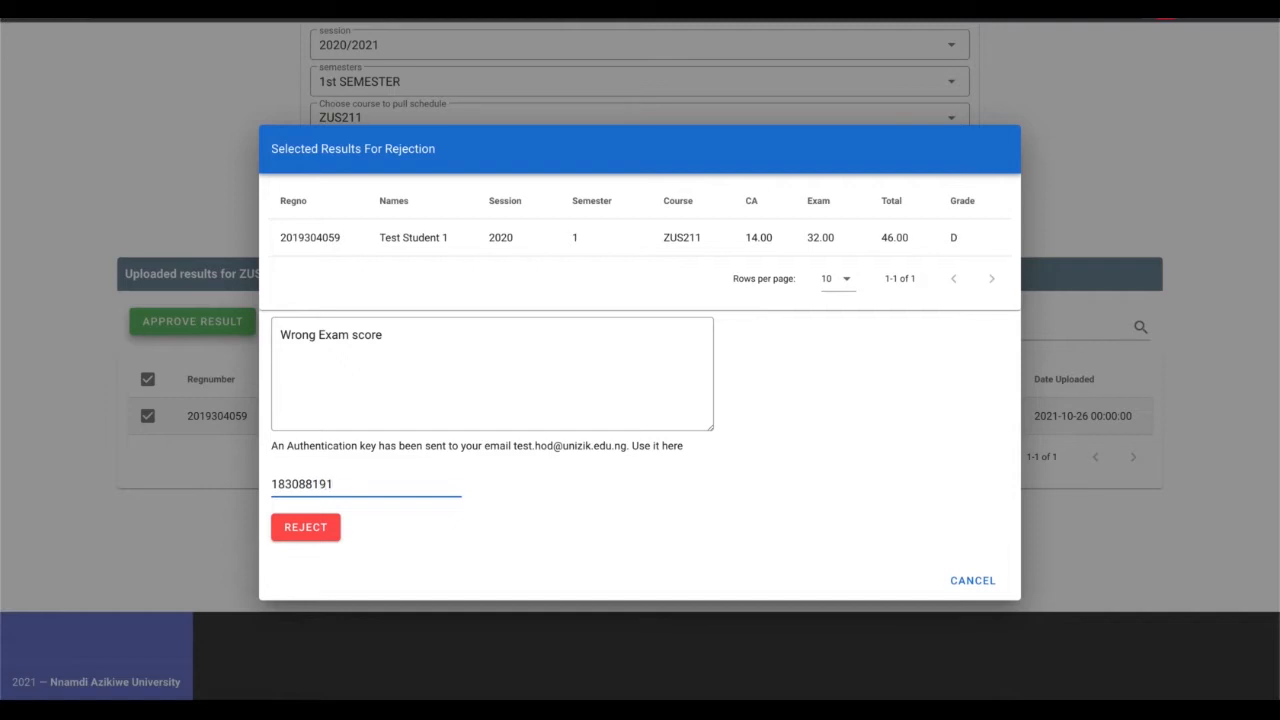
click(317, 534)
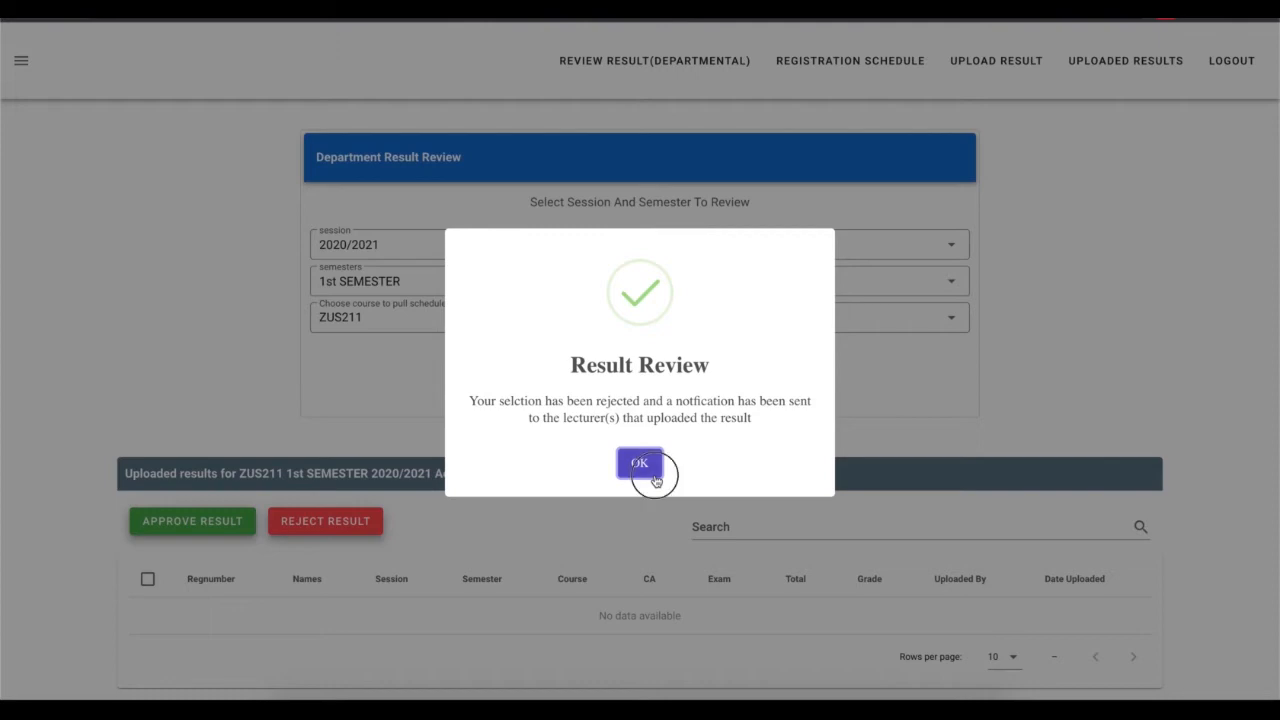
Acknowledge the Result Review notice that the rejection was sent to the lecturer
click(639, 463)
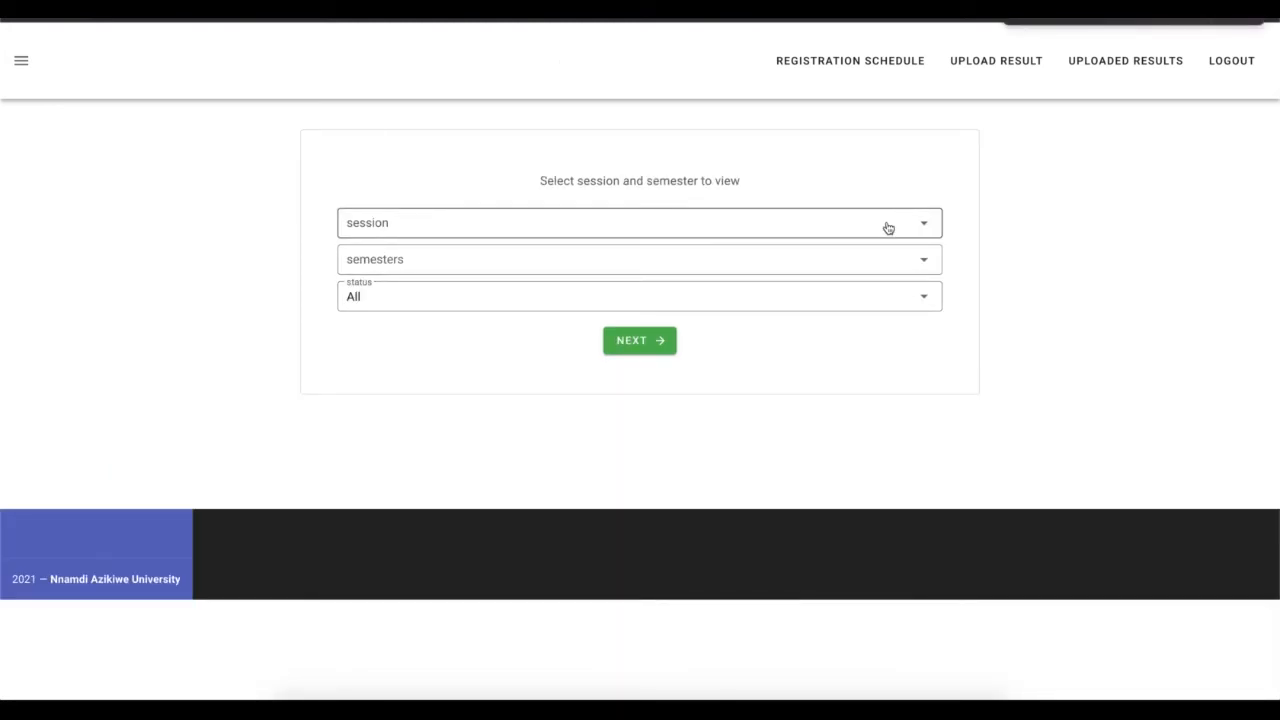
Show Uploaded Results for 2020/2021, 1st SEMESTER with status All
click(1116, 66)
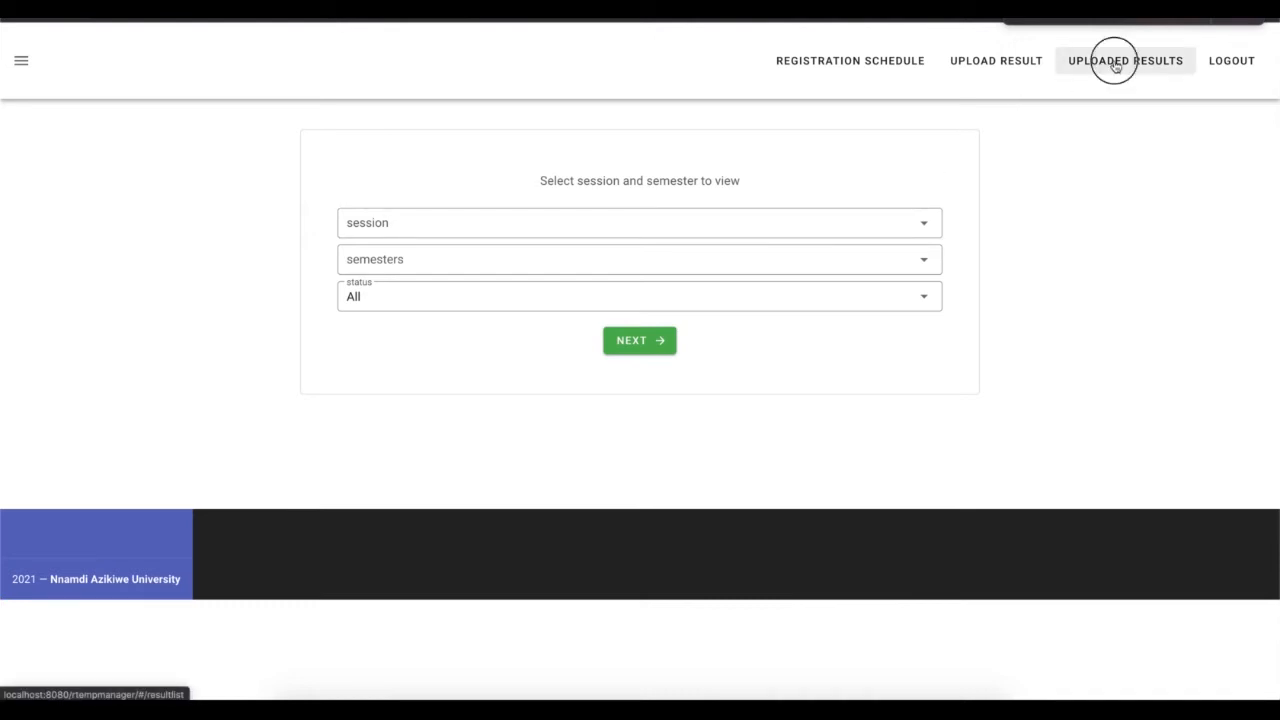
click(802, 233)
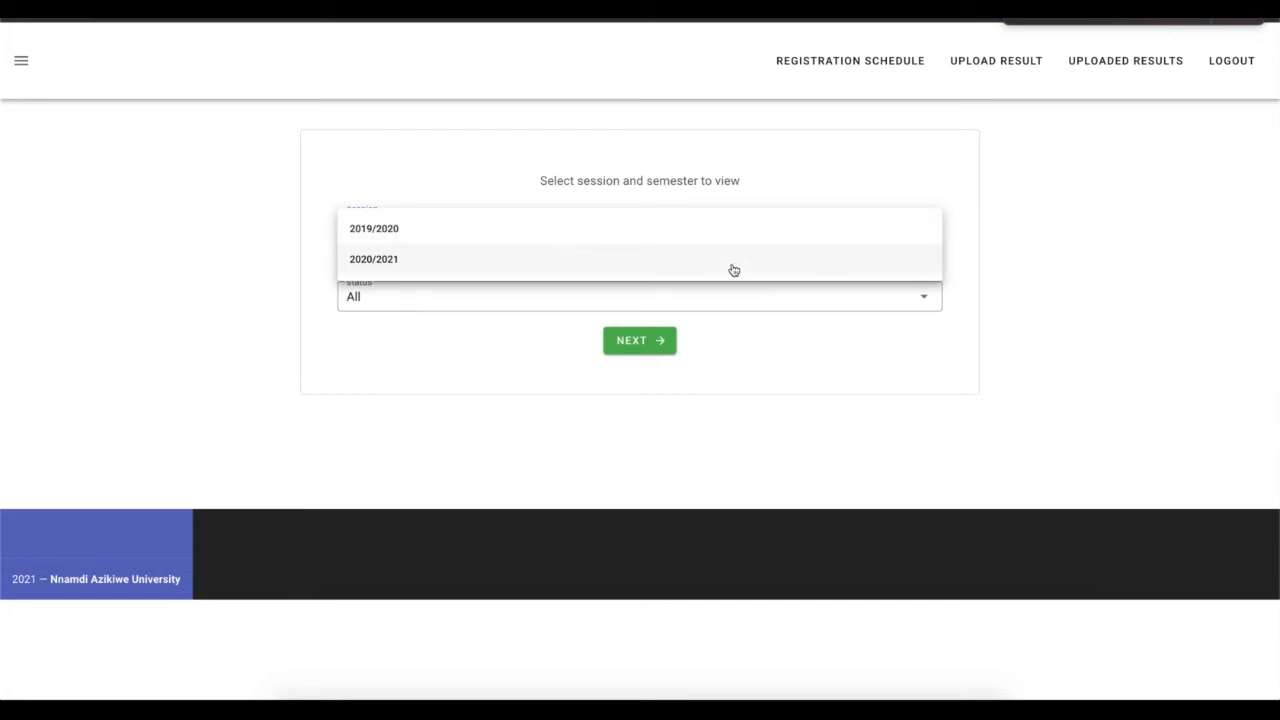
click(732, 270)
click(704, 262)
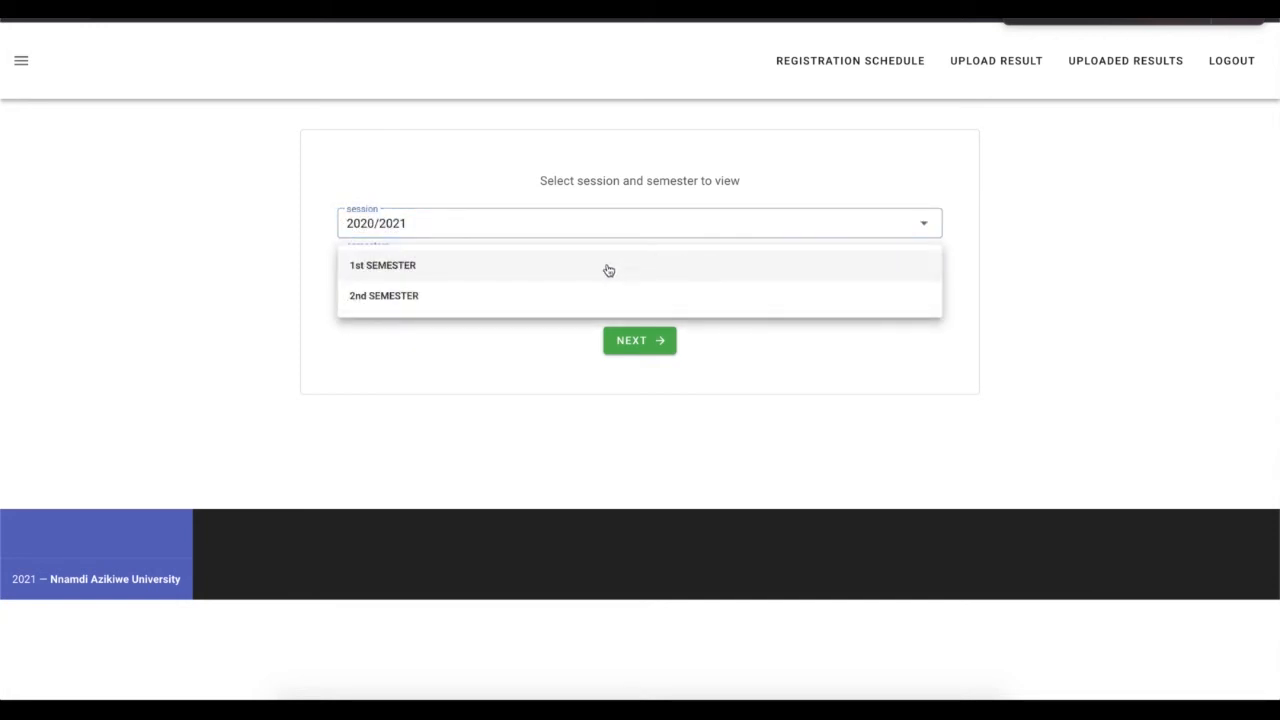
click(545, 278)
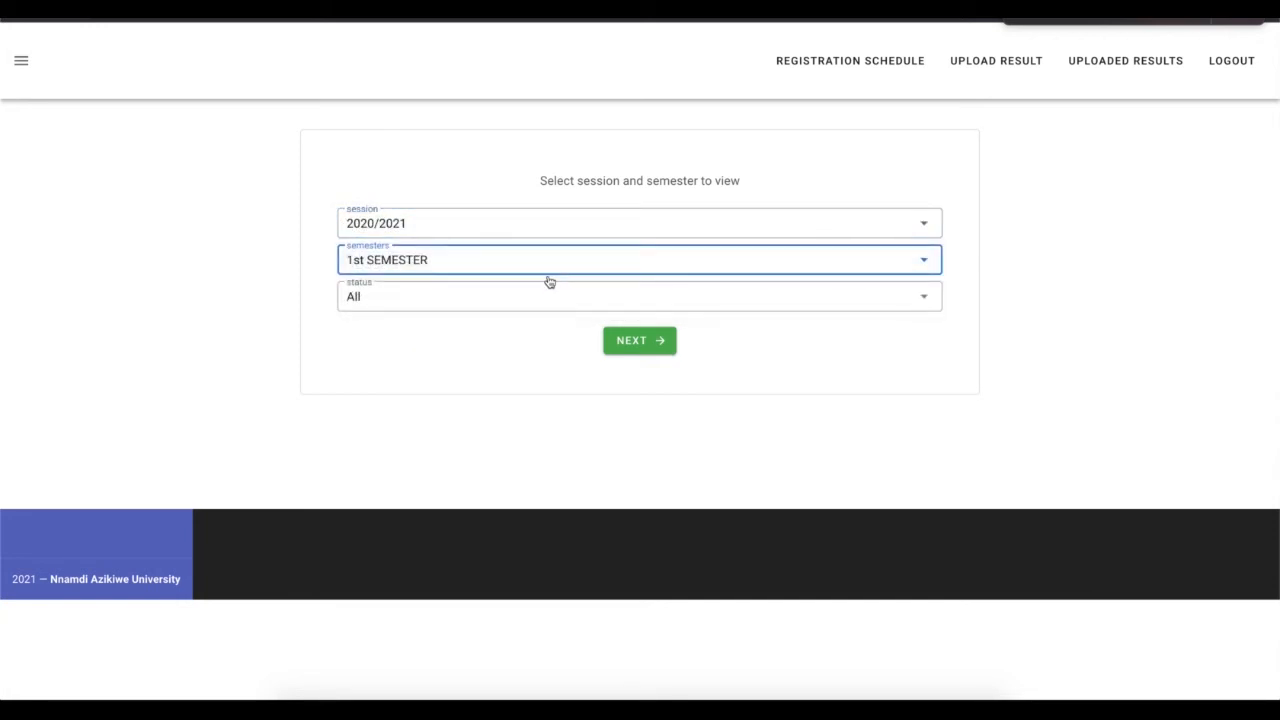
click(556, 309)
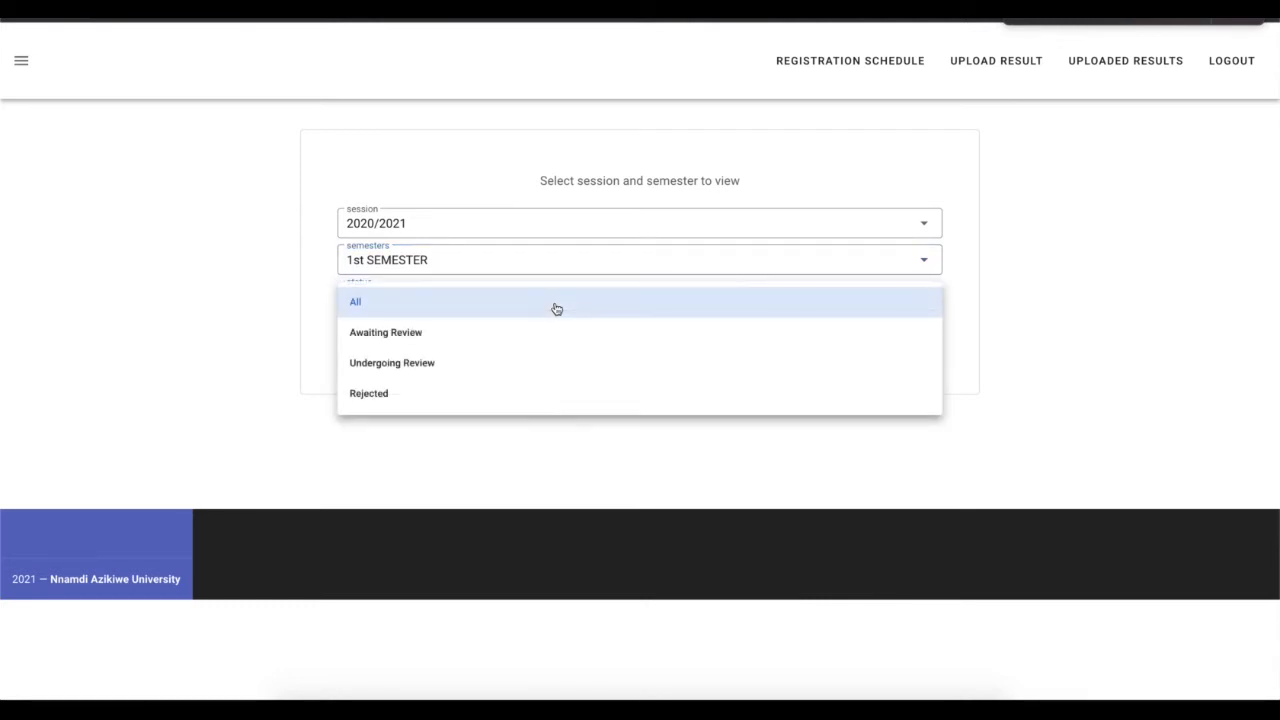
click(556, 309)
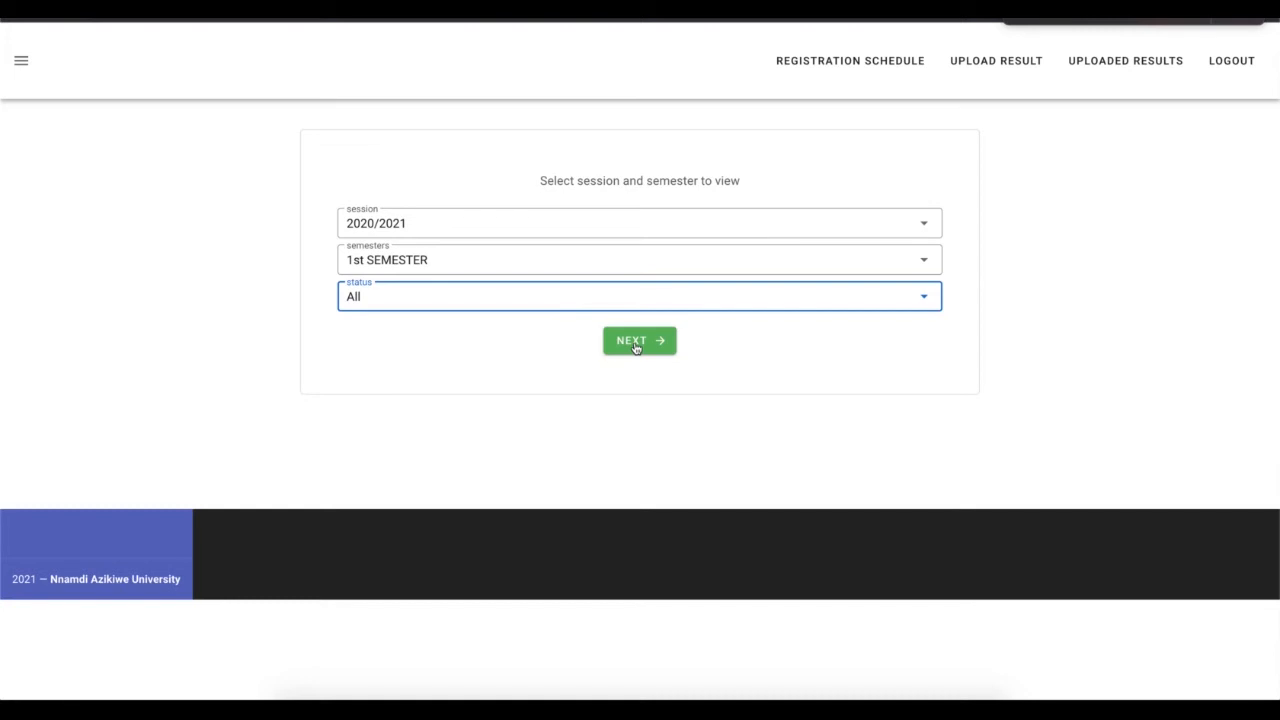
click(635, 345)
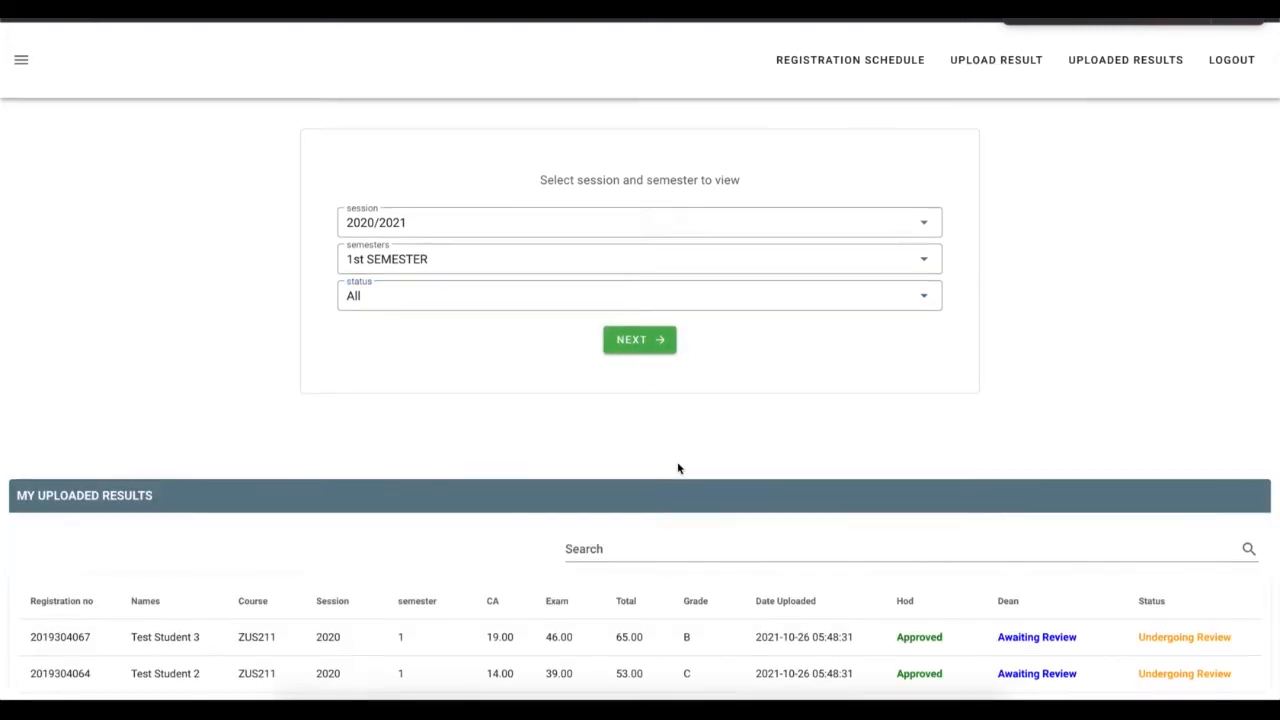
scroll(677, 468, down, 3)
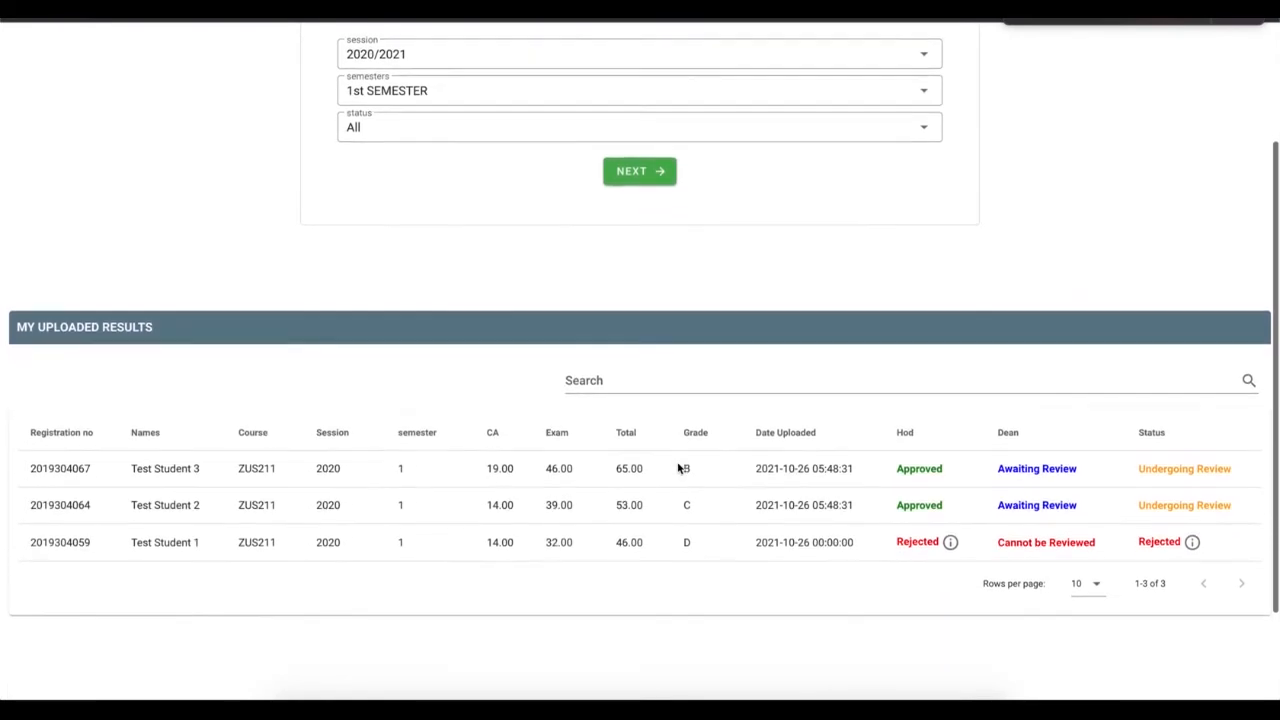
scroll(677, 468, up, 1)
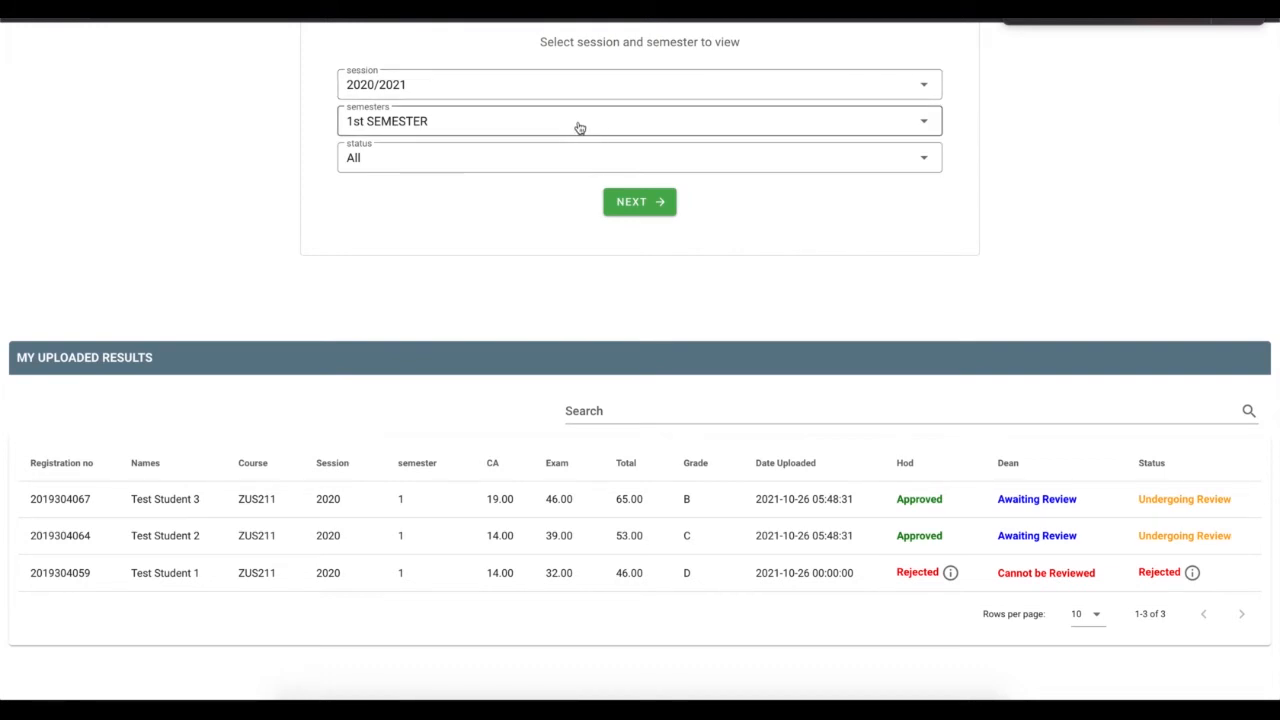
scroll(640, 286, down, 1)
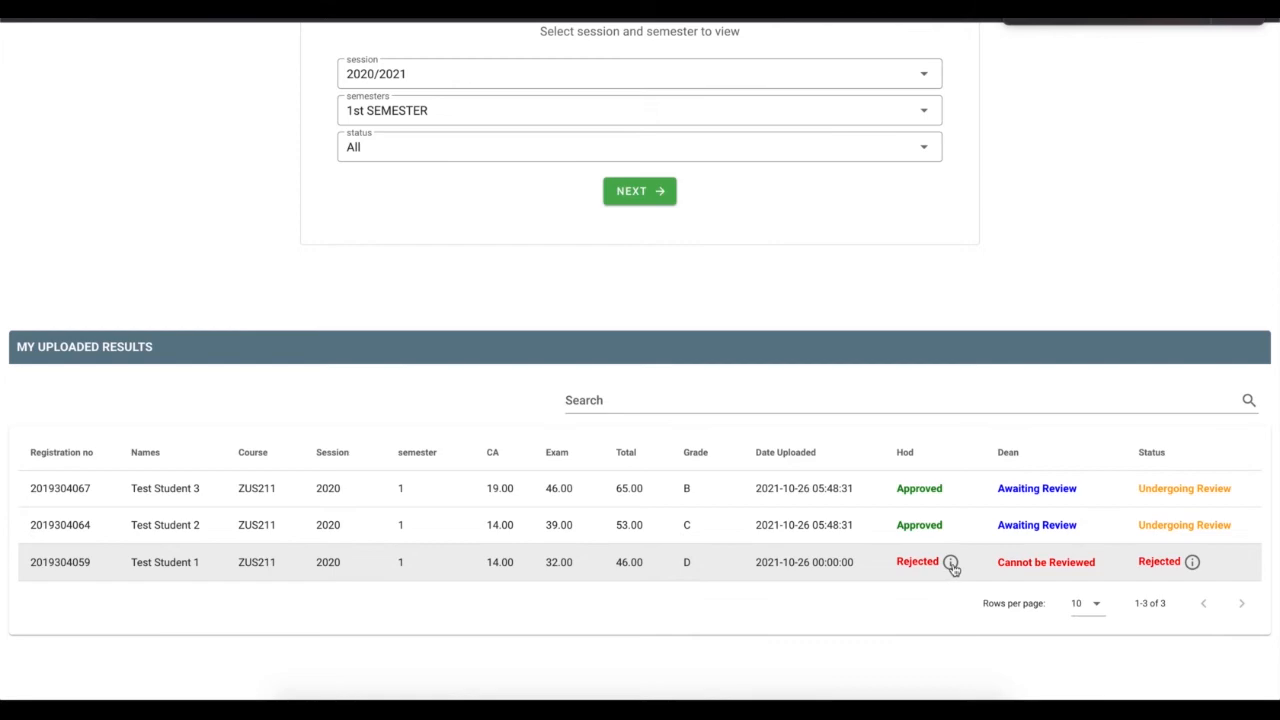
click(951, 563)
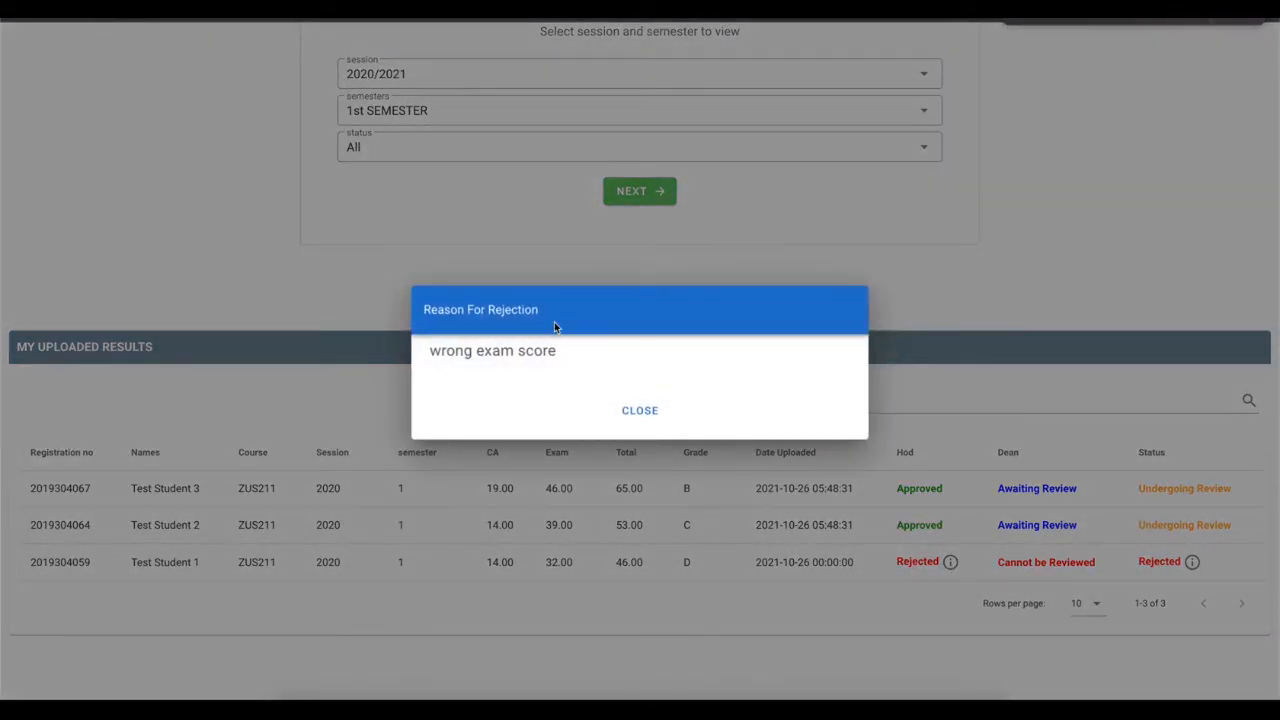
click(634, 416)
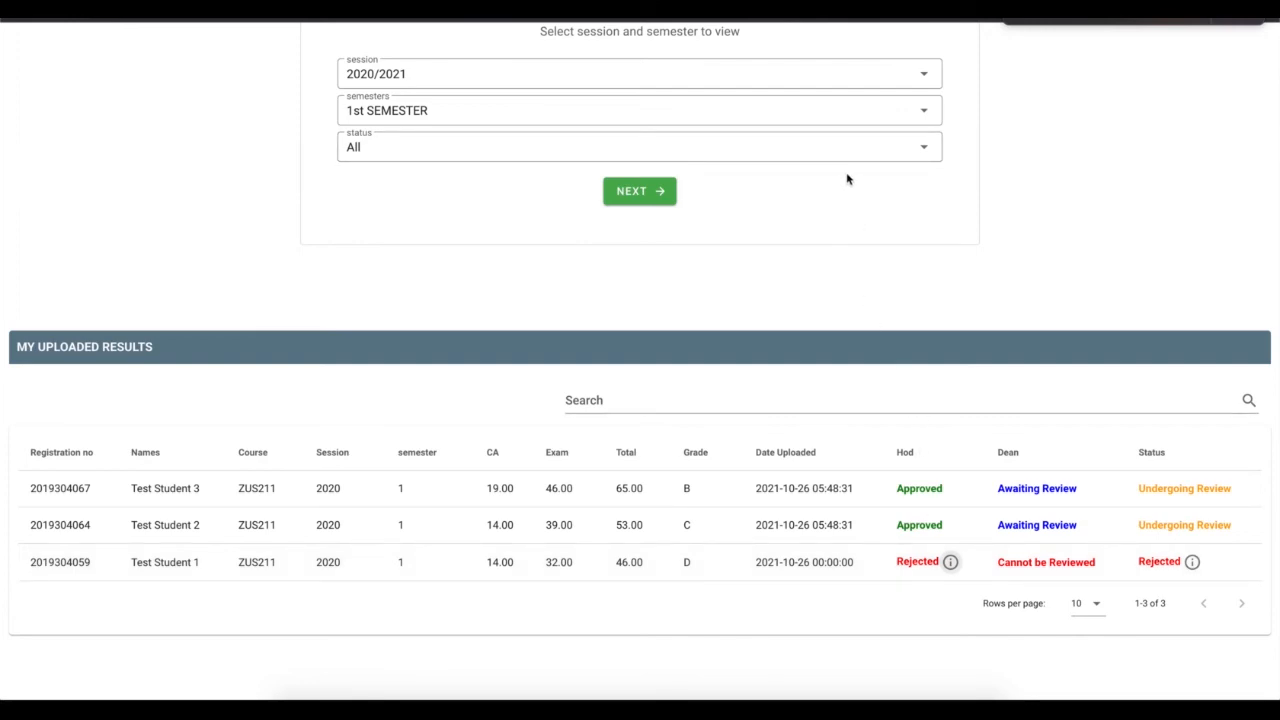
scroll(826, 143, up, 1)
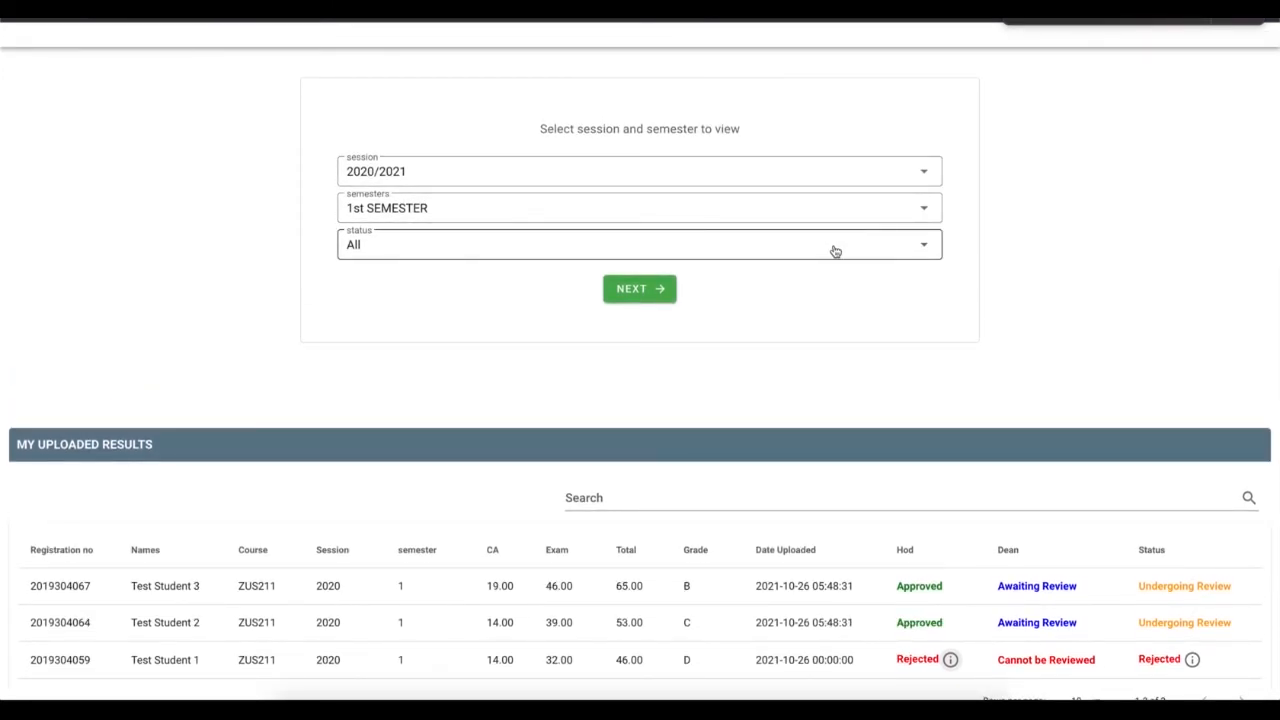
Filter uploaded results to Rejected to see the single ZUS211 result, then reset status to All
click(835, 250)
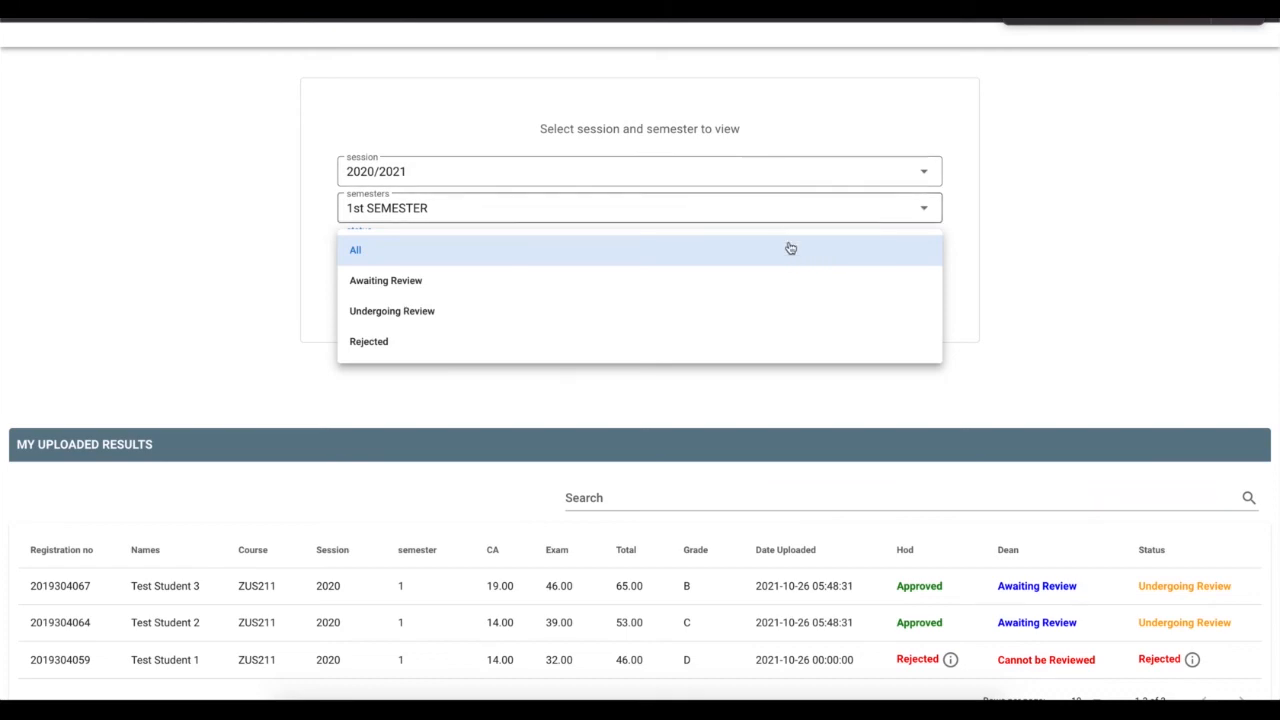
click(469, 345)
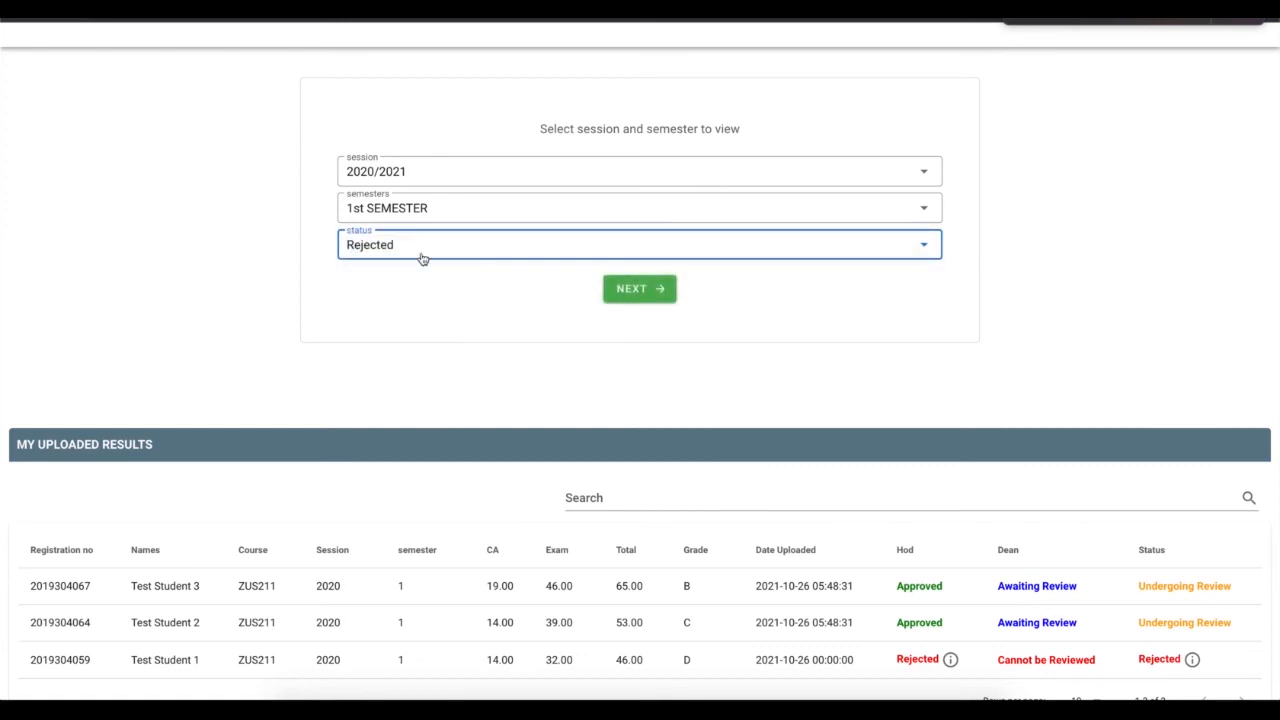
click(630, 292)
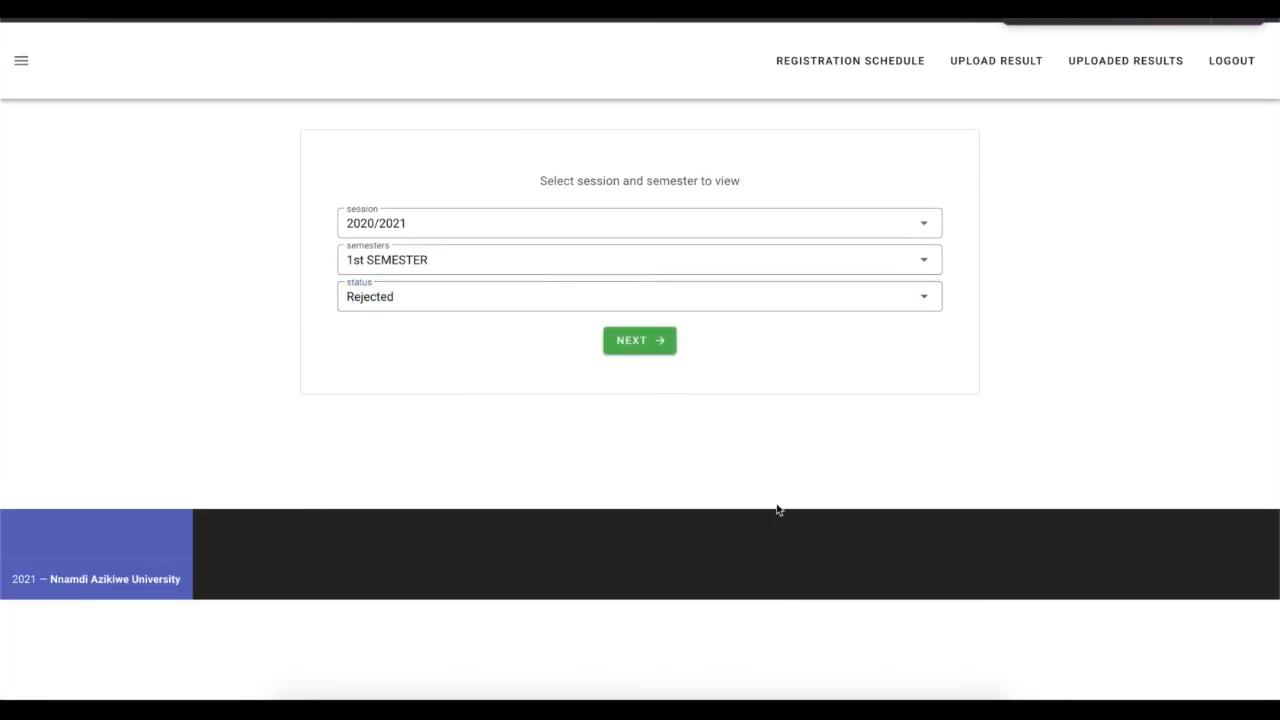
scroll(814, 570, down, 1)
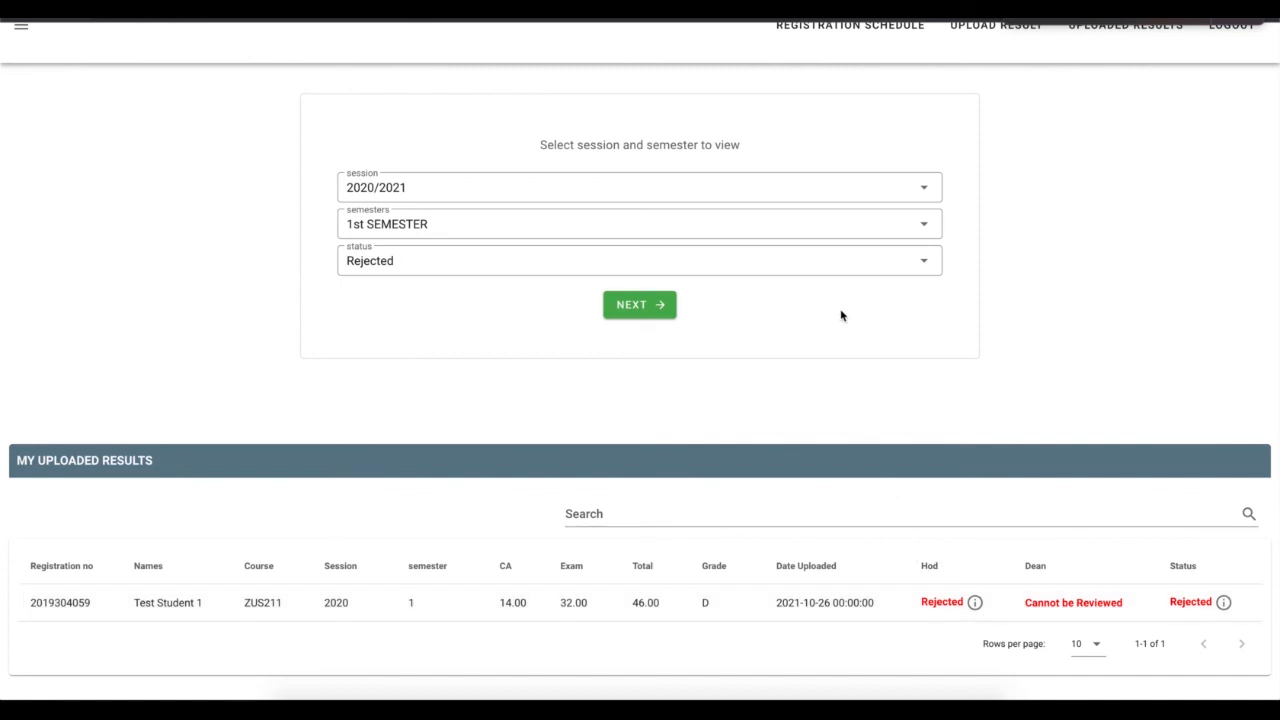
click(679, 267)
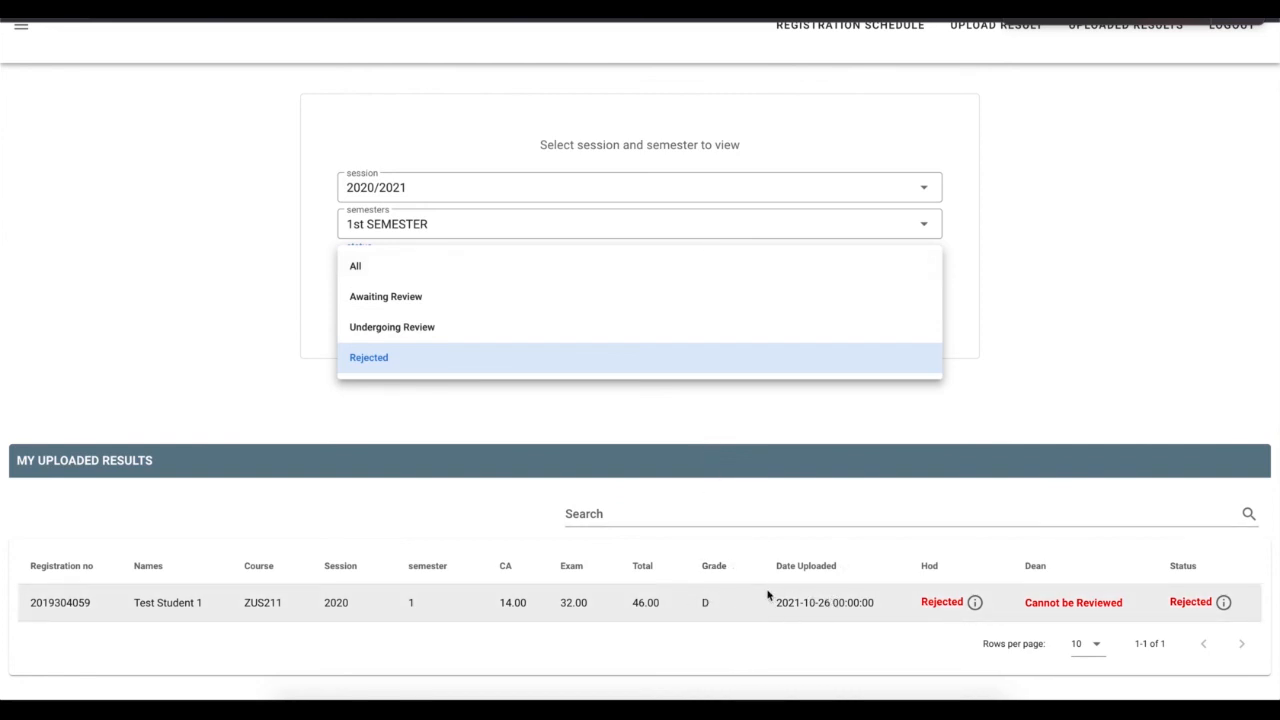
click(591, 272)
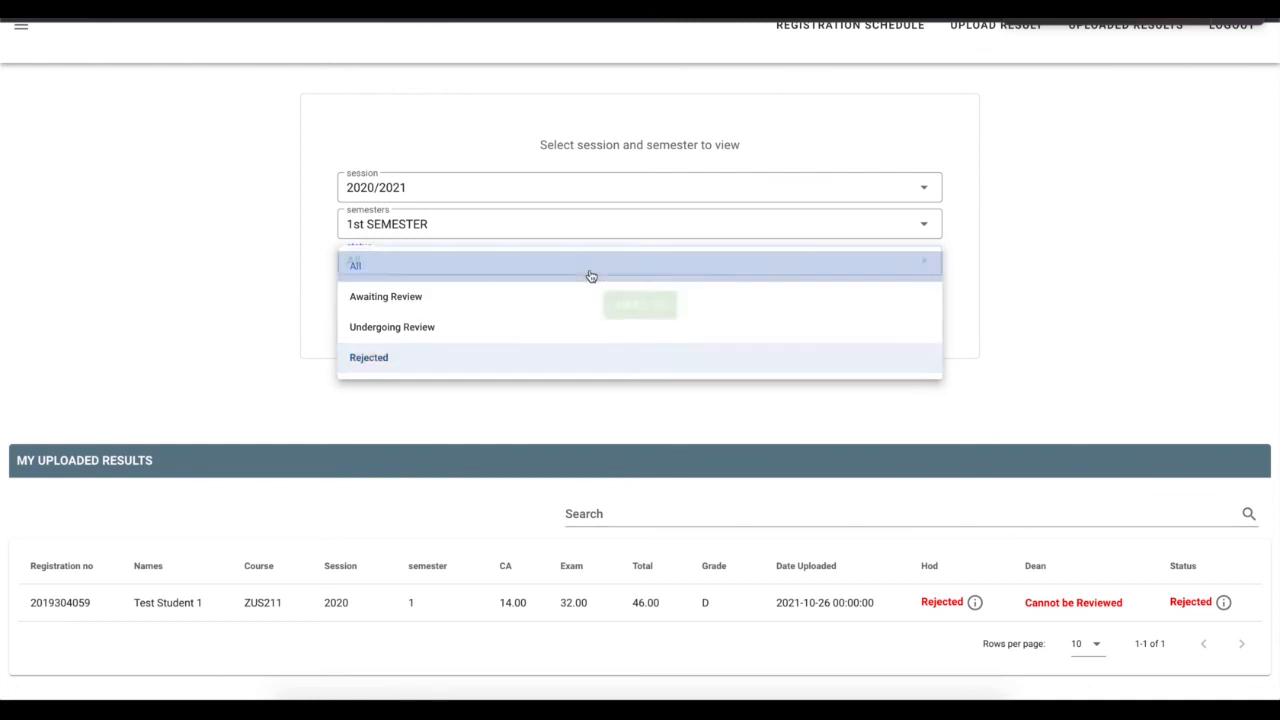